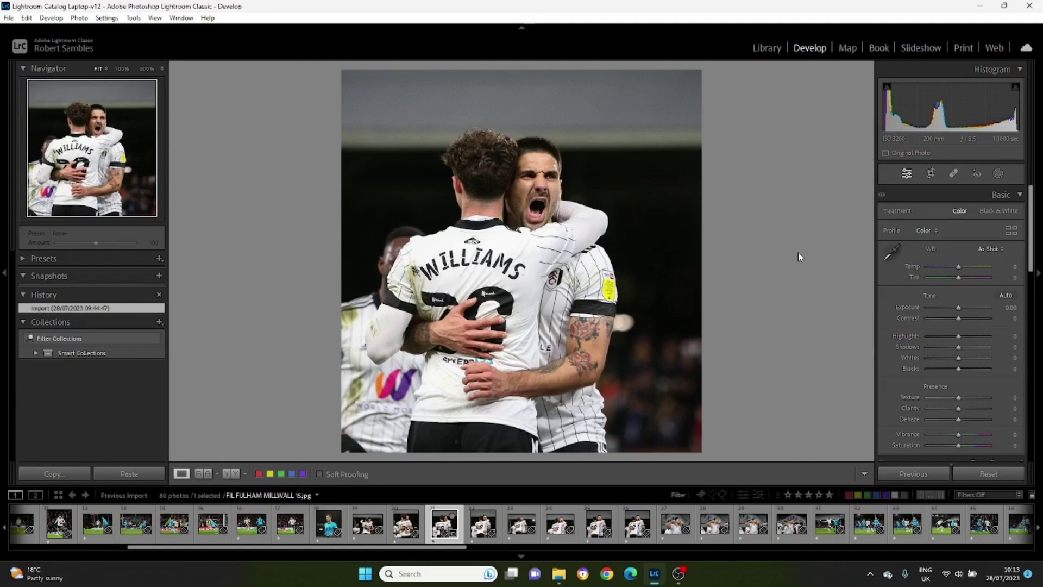
# Flip back and forth through the similar goal-celebration shots around FIL FULHAM MILLWALL 15.jpg to examine expressions and composition.
pyautogui.press('Left')
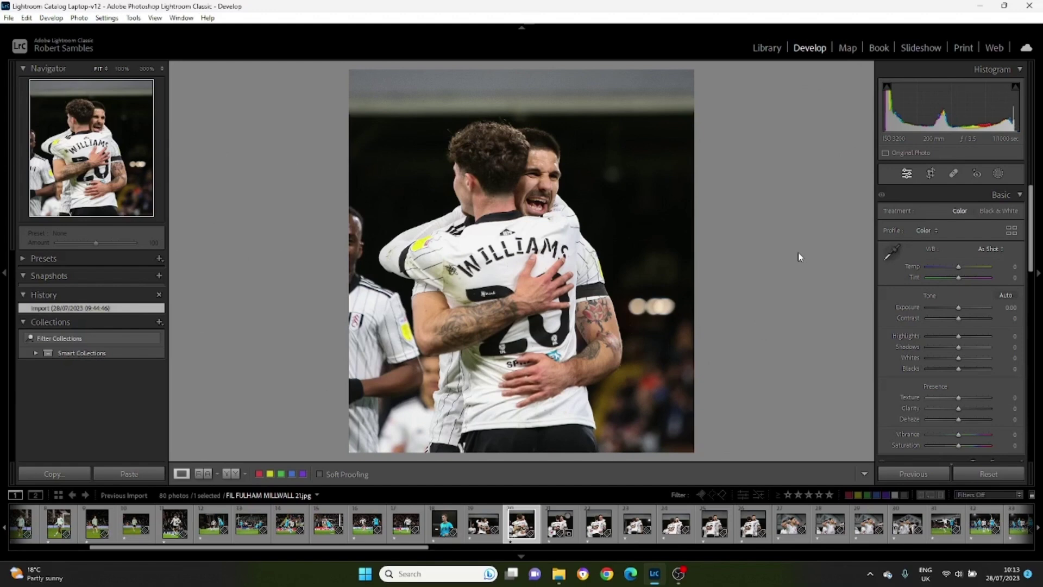
pyautogui.press('Left')
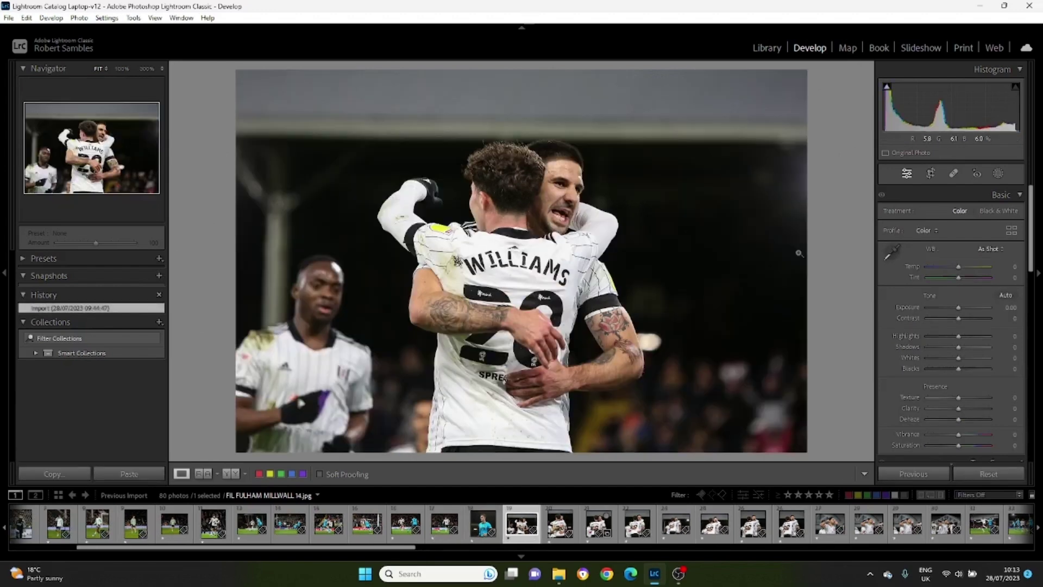
pyautogui.press('Right')
pyautogui.press('Right')
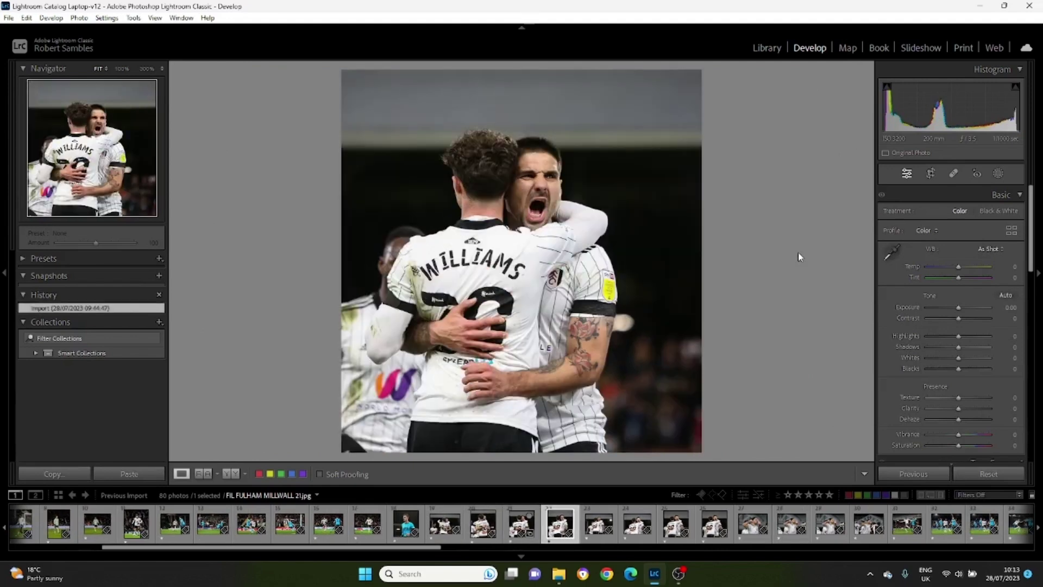
pyautogui.press('Right')
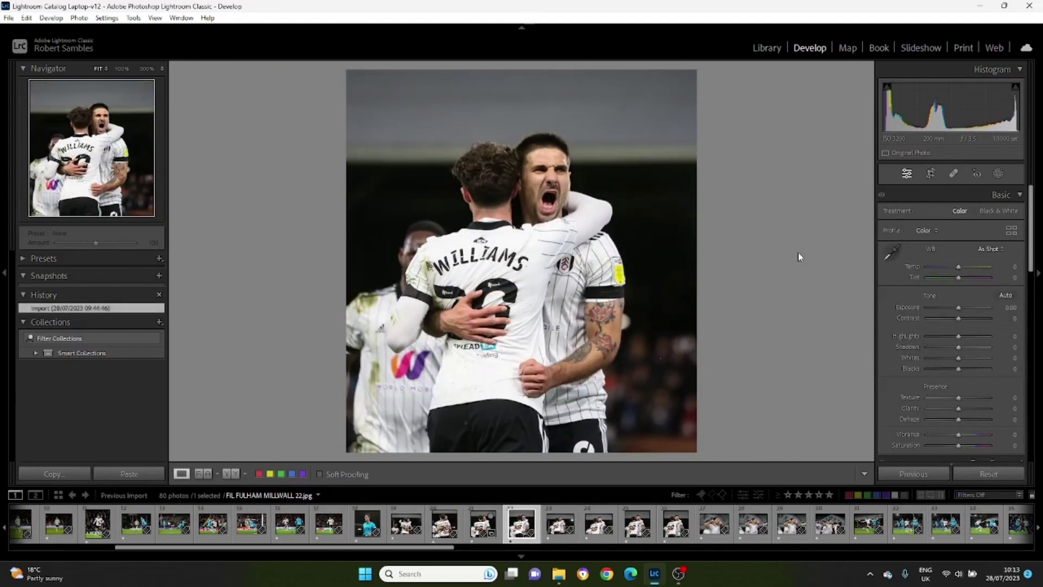
pyautogui.press('Left')
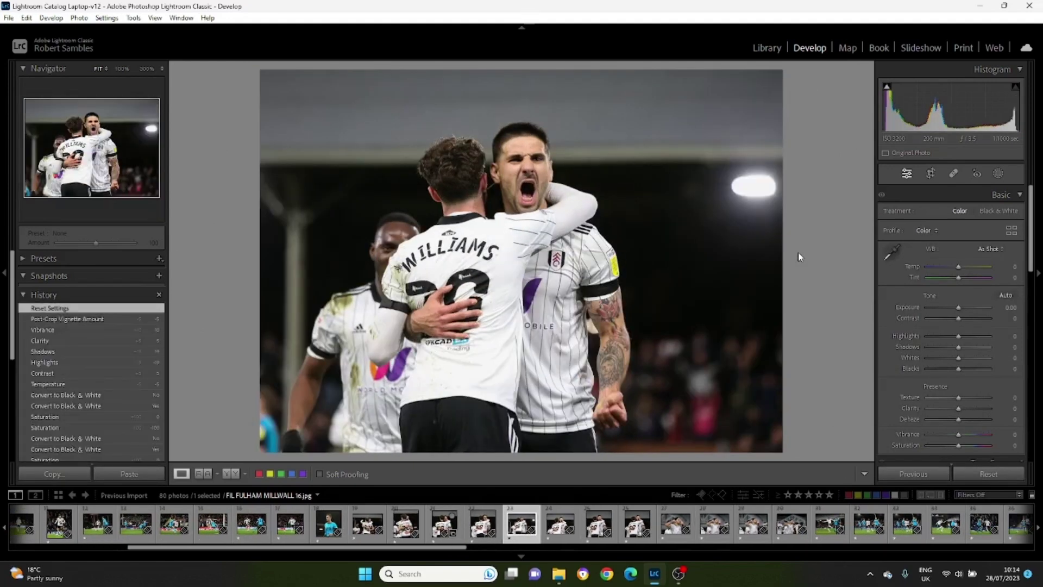
pyautogui.press('Right')
pyautogui.press('Left')
pyautogui.press('Left')
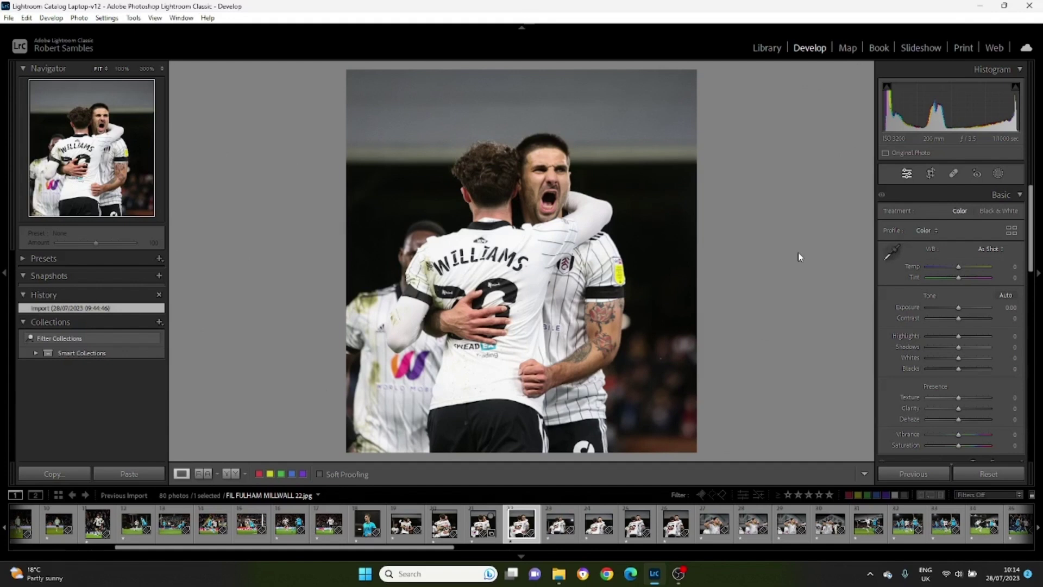
pyautogui.press('Left')
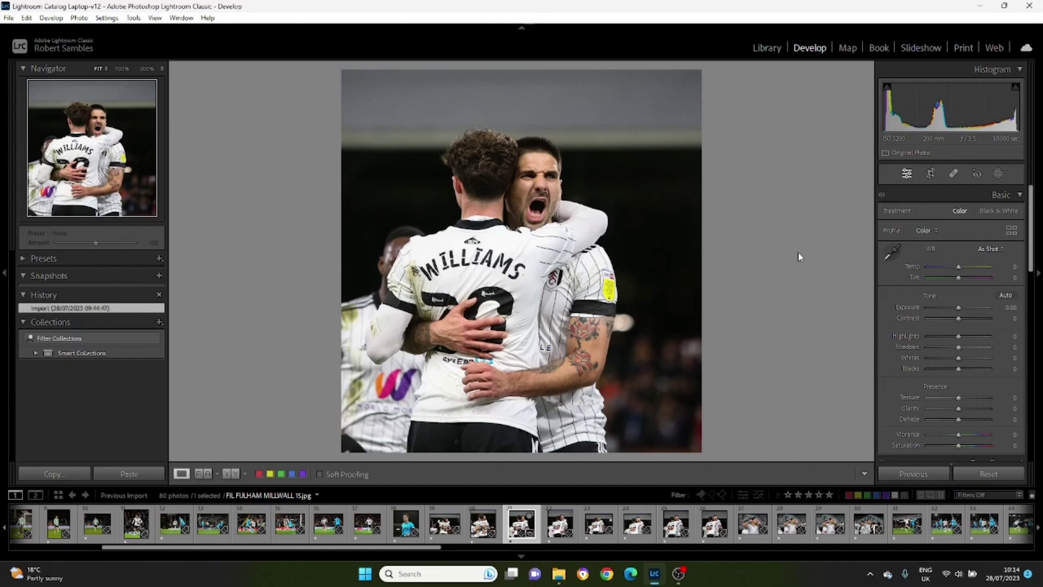
# Compare FIL FULHAM MILLWALL 22.jpg side by side with shots 15, 16 and 23 in Compare view, ending on shot 15.
pyautogui.press('c')
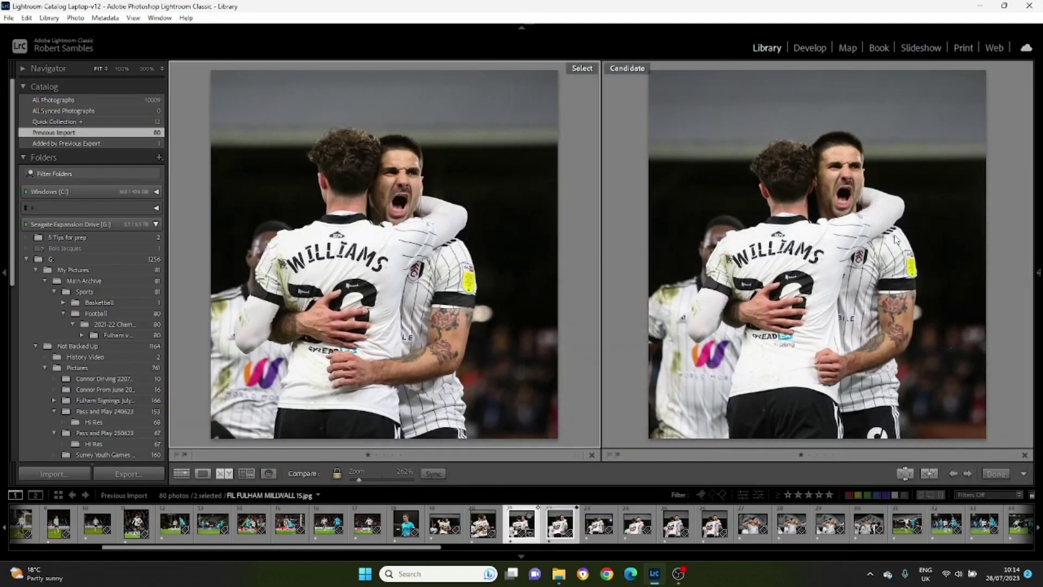
pyautogui.click(555, 542)
pyautogui.click(599, 522)
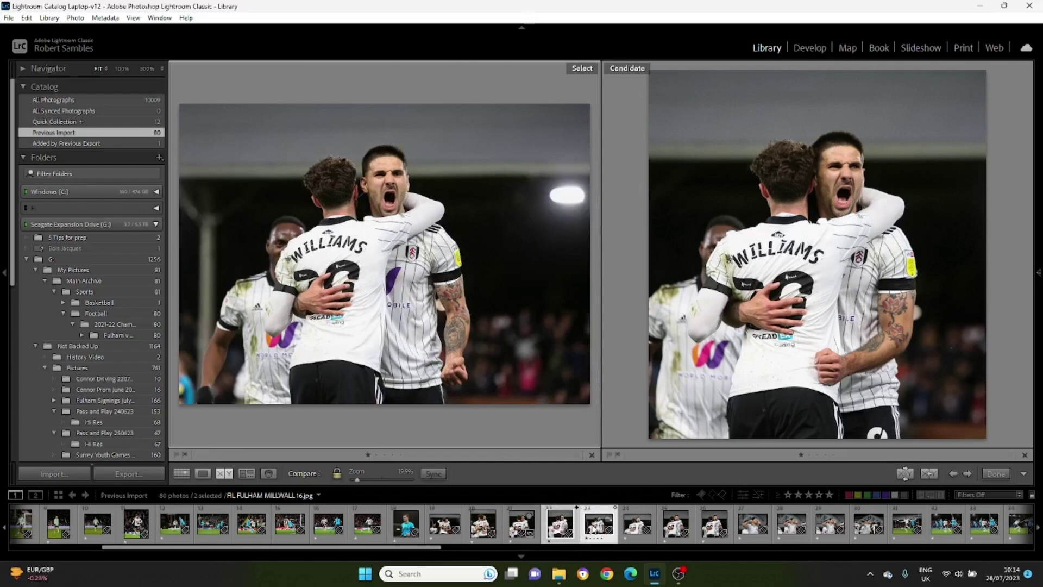
pyautogui.click(629, 528)
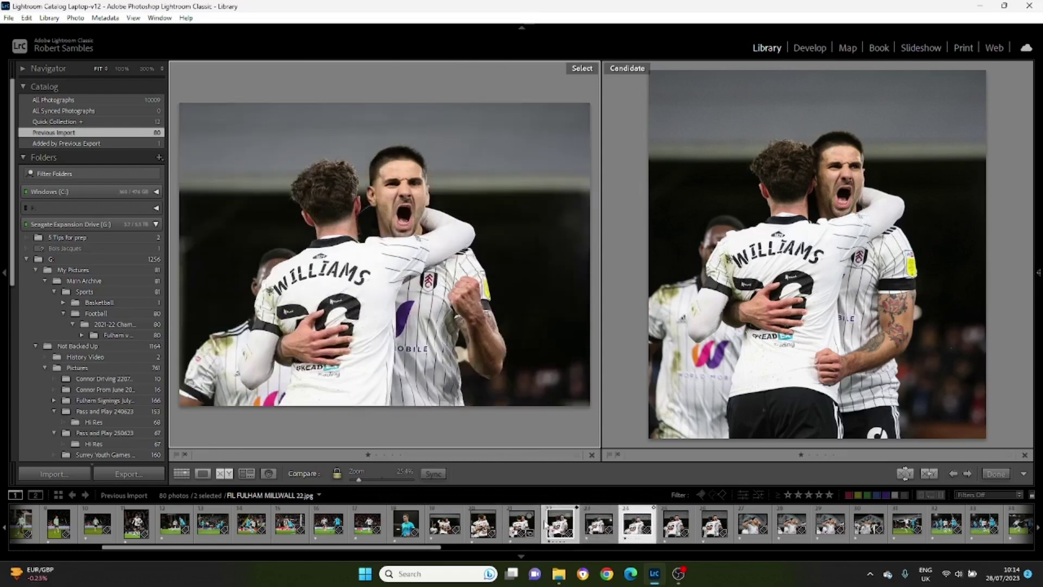
pyautogui.click(522, 524)
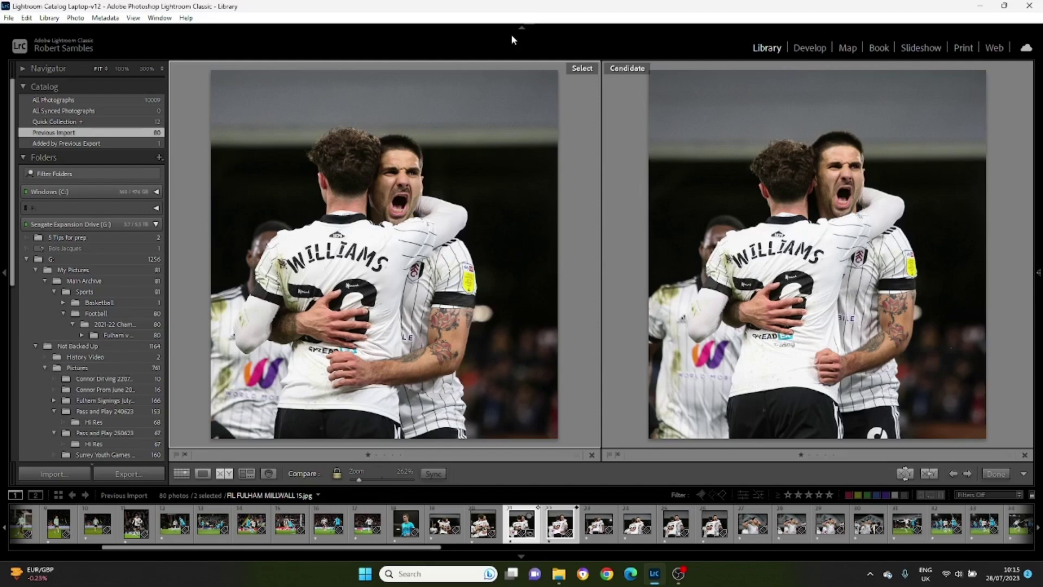
# Alternate between FIL FULHAM MILLWALL 15.jpg and 22.jpg full size in Loupe view, with another side-by-side comparison in between.
pyautogui.press('e')
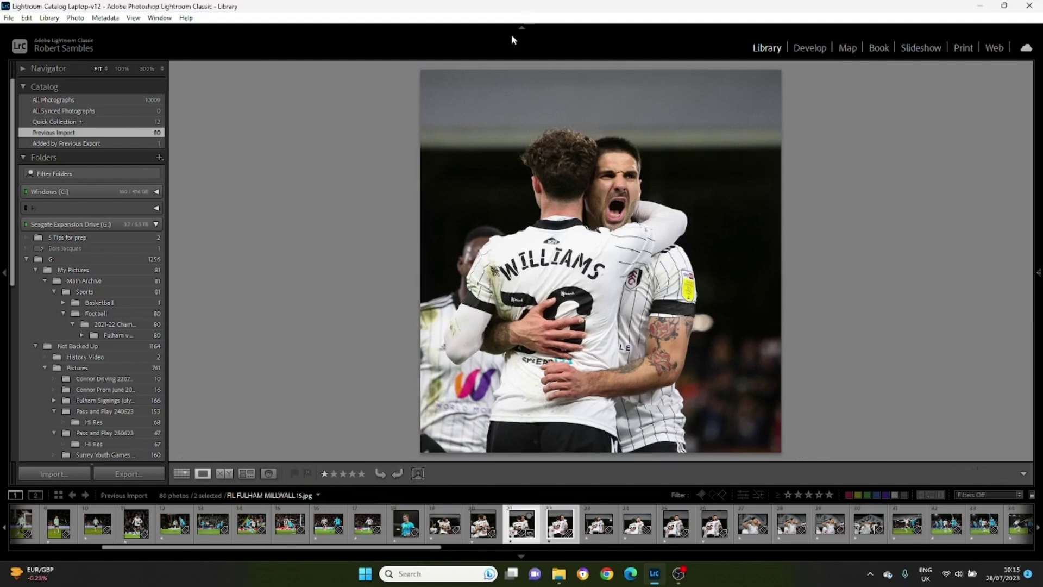
pyautogui.press('Right')
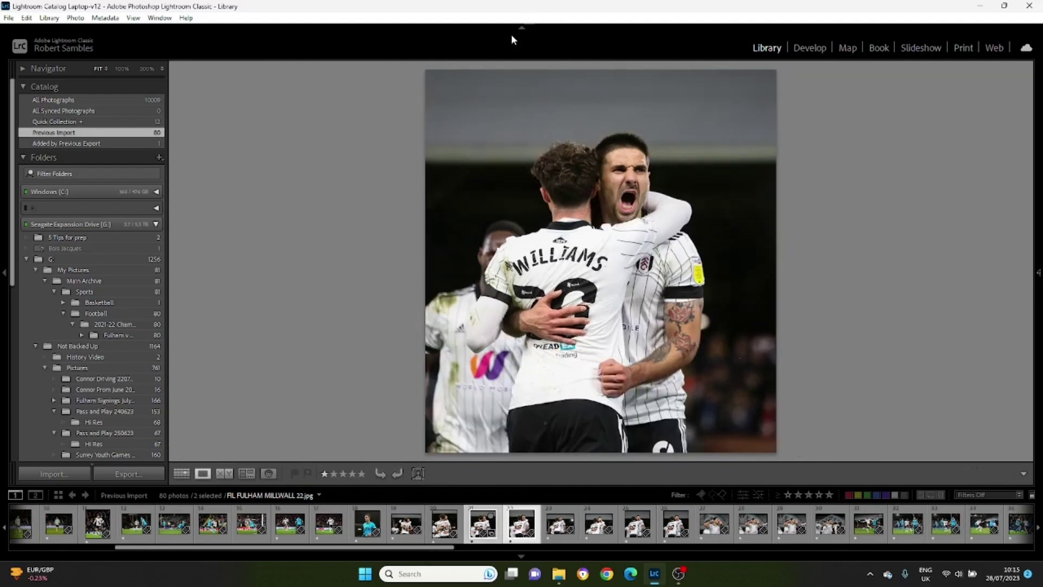
pyautogui.press('Left')
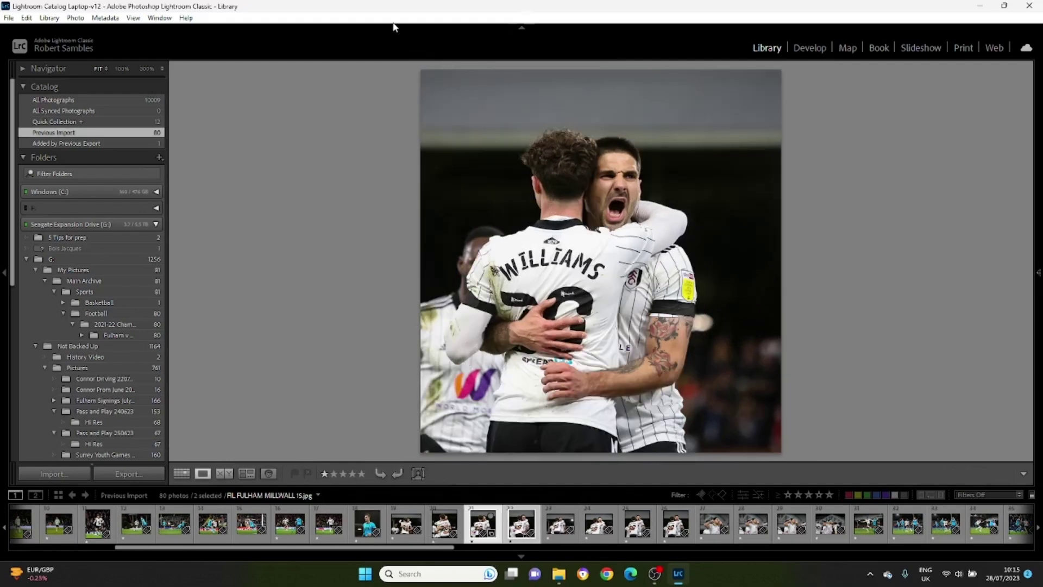
pyautogui.press('c')
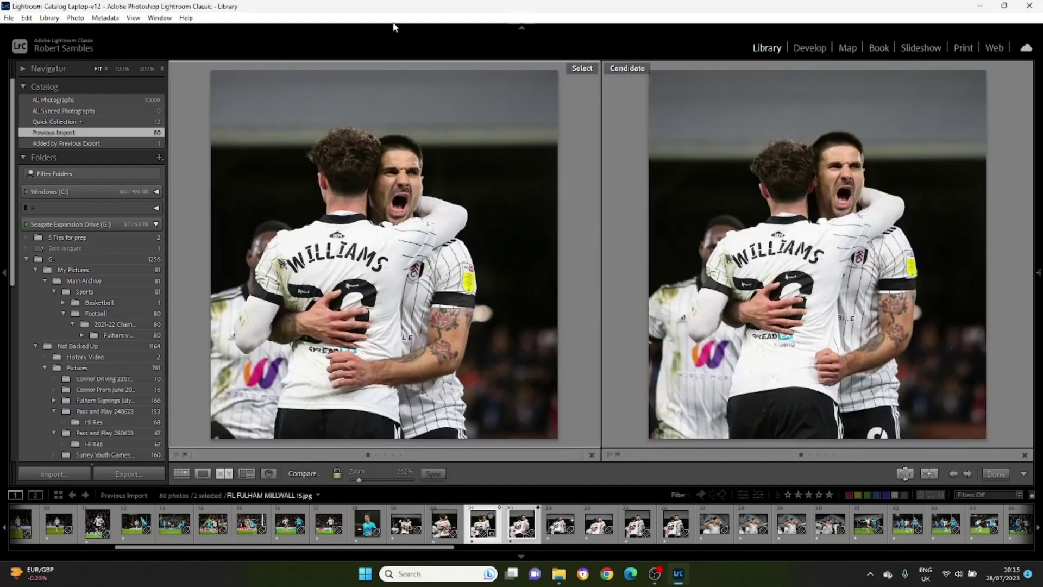
pyautogui.press('e')
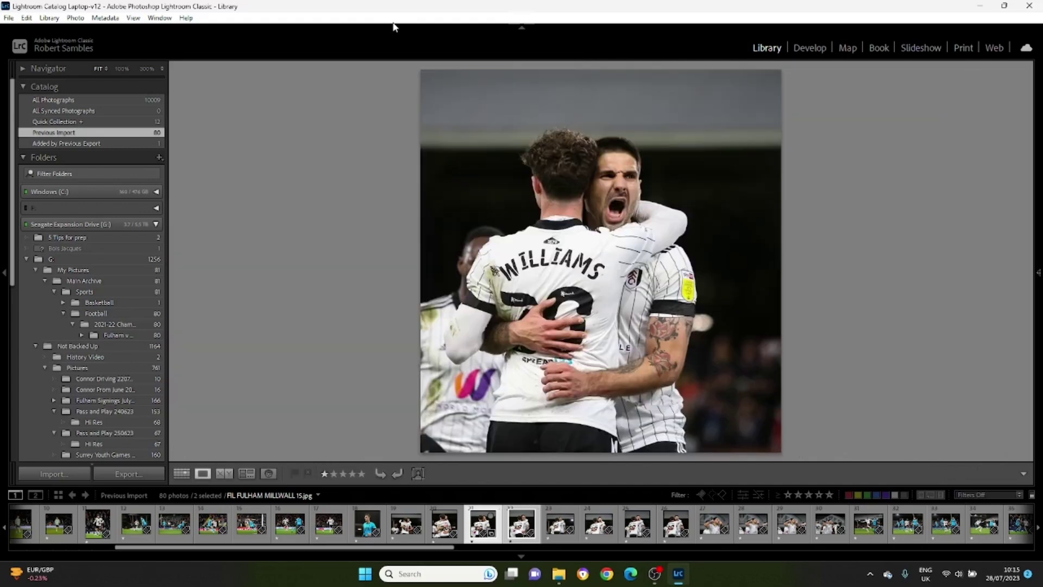
pyautogui.press('Right')
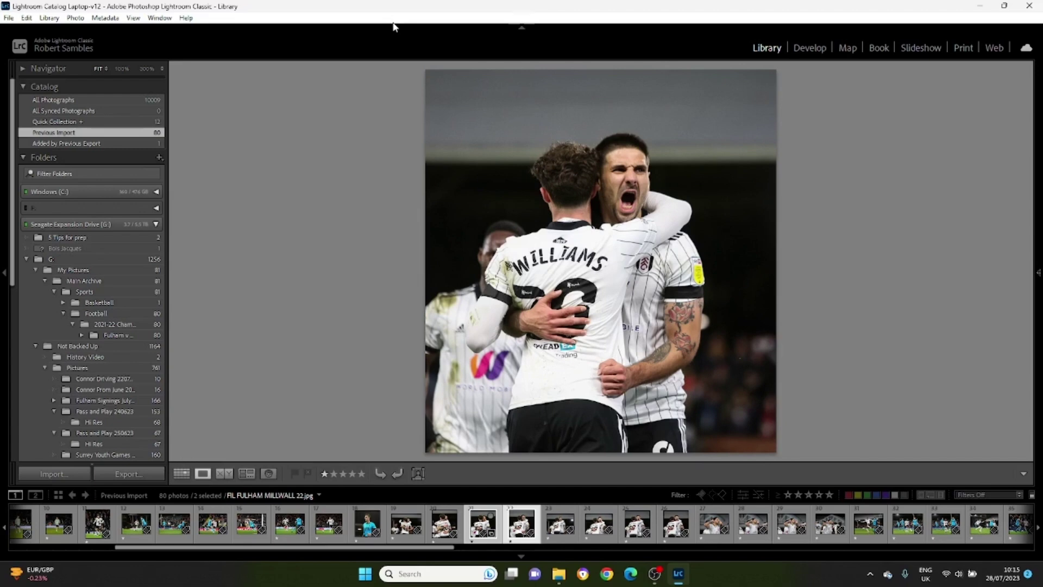
# Open FIL FULHAM MILLWALL 23.jpg in the Develop module and check the players' faces and the raised fist at 100% zoom.
pyautogui.press('Right')
pyautogui.press('d')
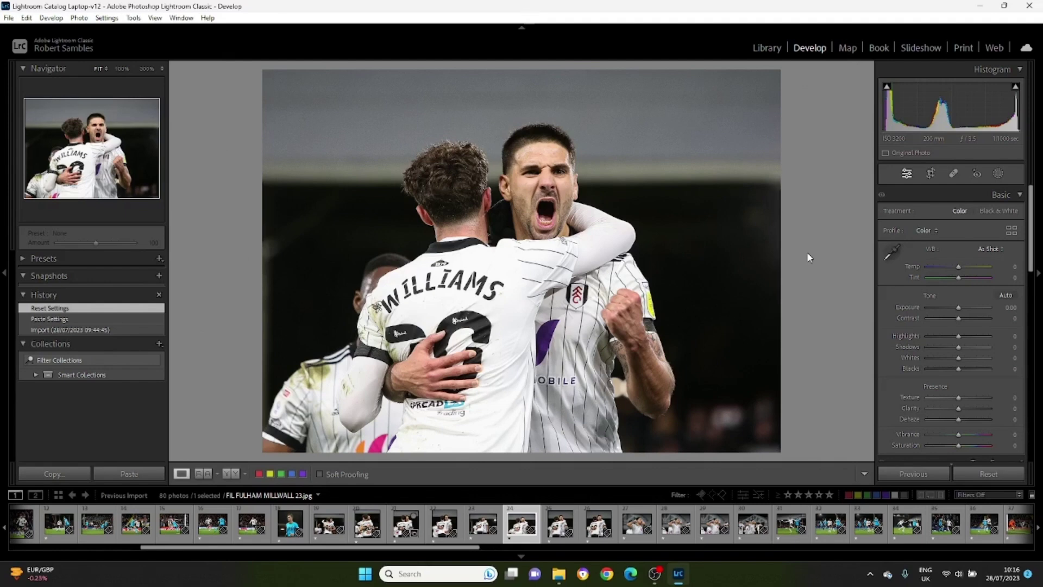
pyautogui.press('z')
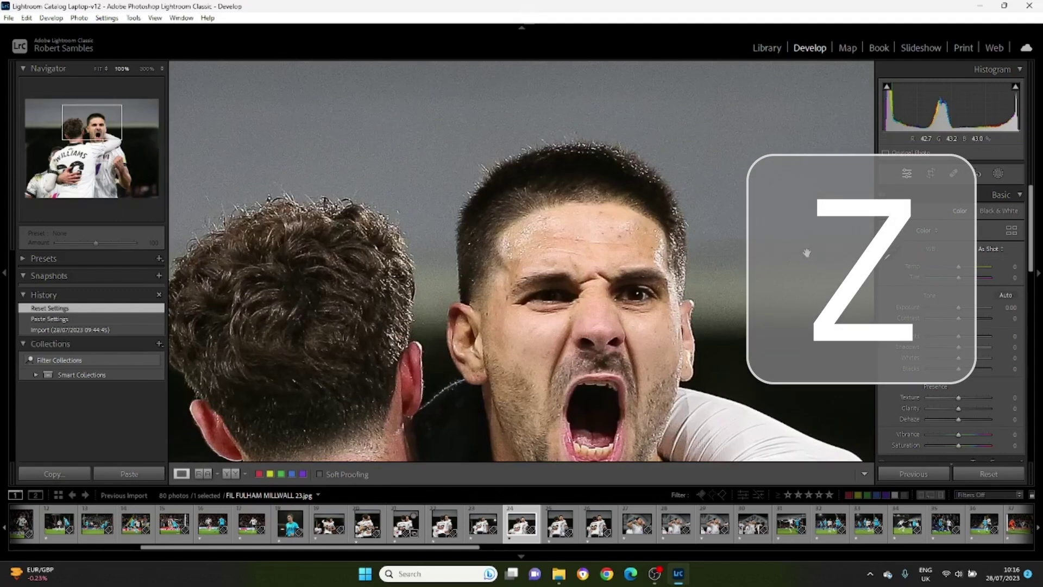
pyautogui.moveTo(618, 406); pyautogui.dragTo(624, 270)
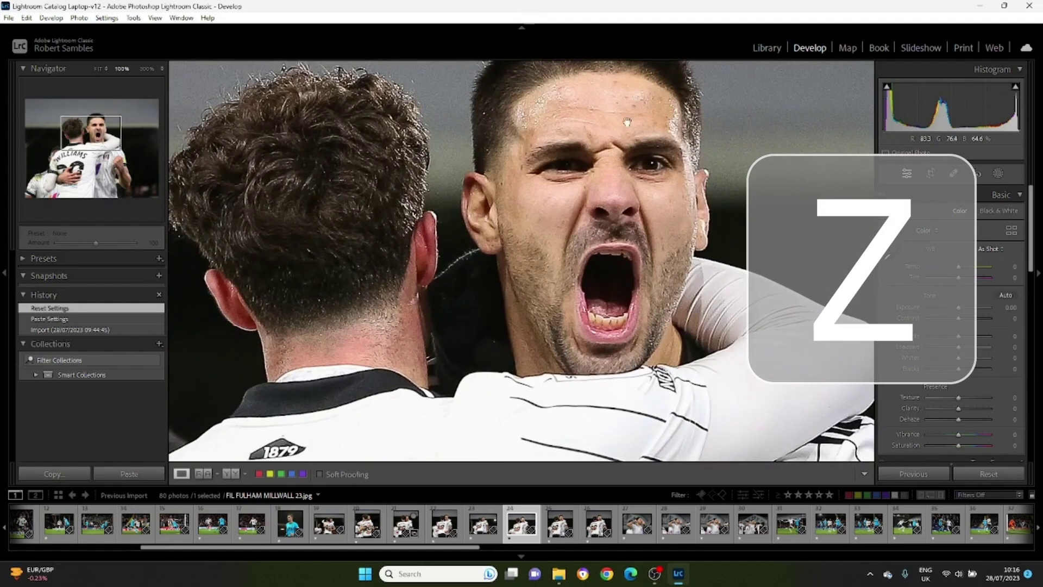
pyautogui.click(665, 289)
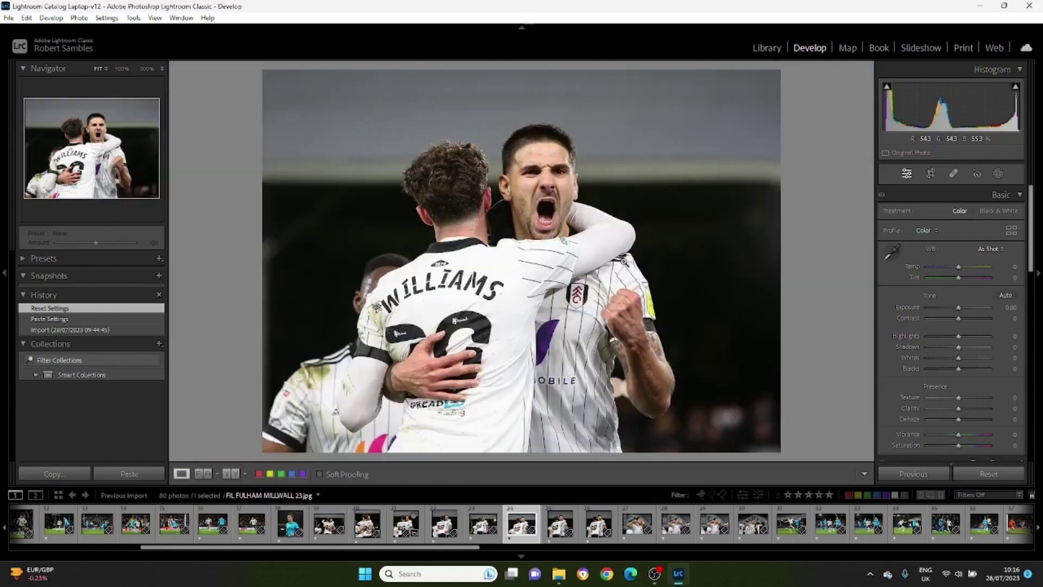
pyautogui.click(629, 267)
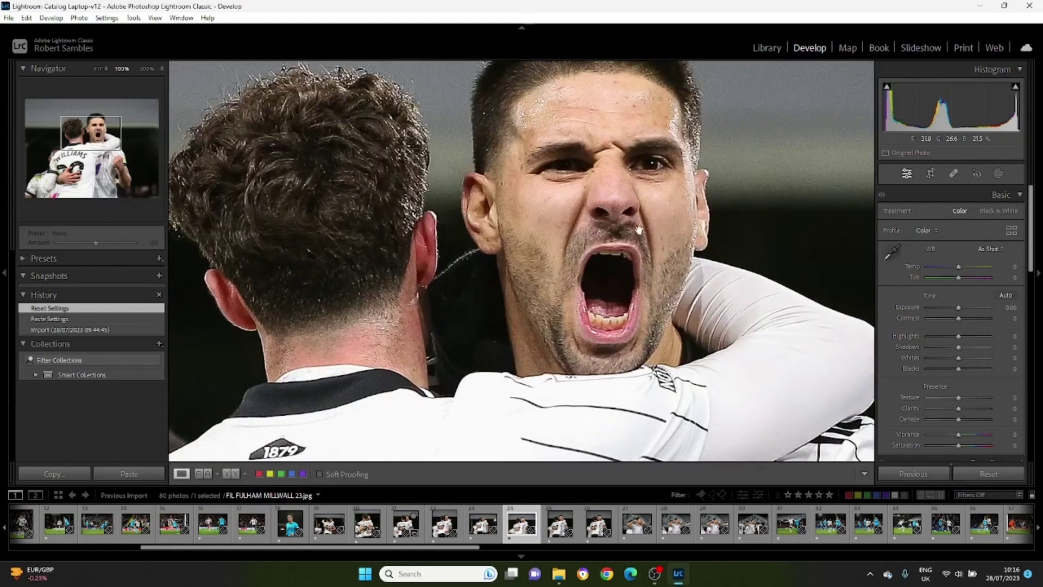
pyautogui.click(573, 205)
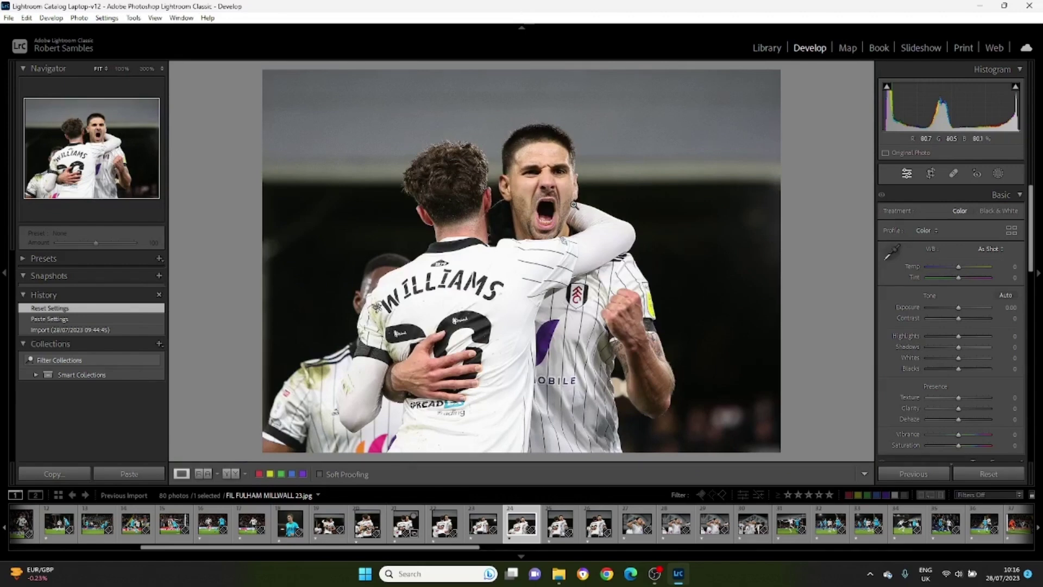
pyautogui.click(574, 205)
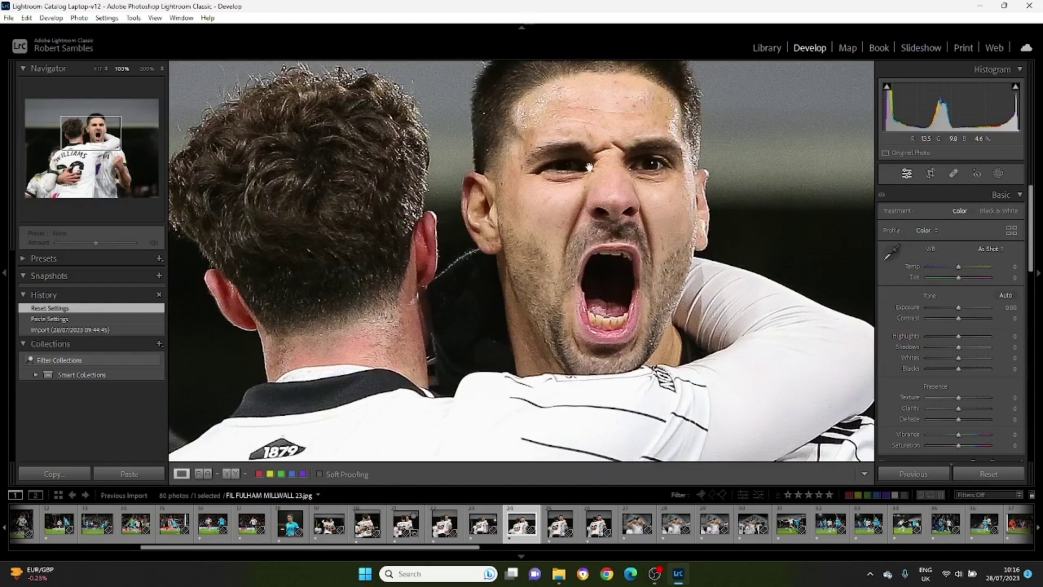
pyautogui.scroll(3, 571, 179)
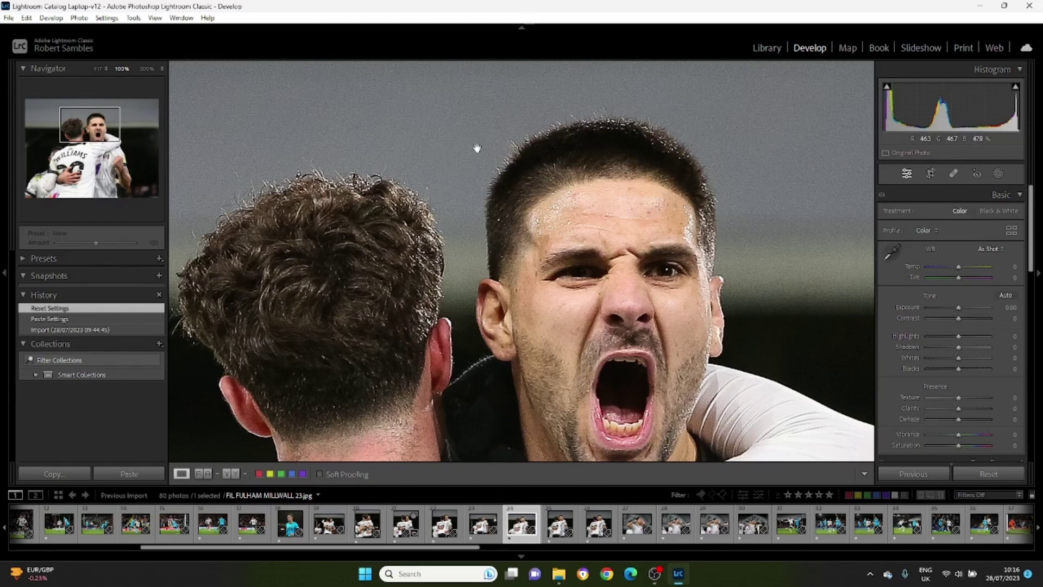
pyautogui.click(617, 322)
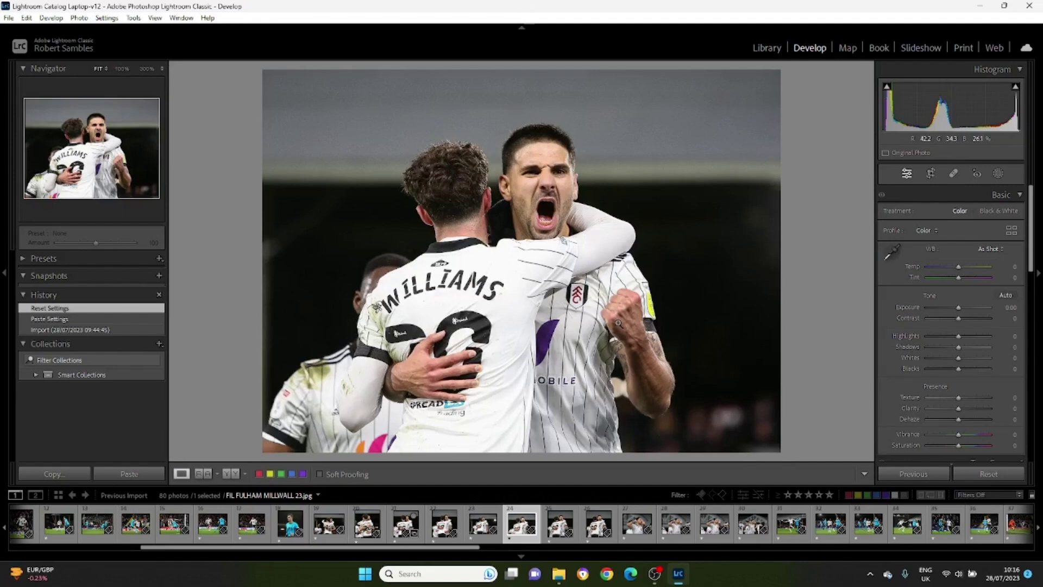
pyautogui.click(618, 322)
pyautogui.click(685, 368)
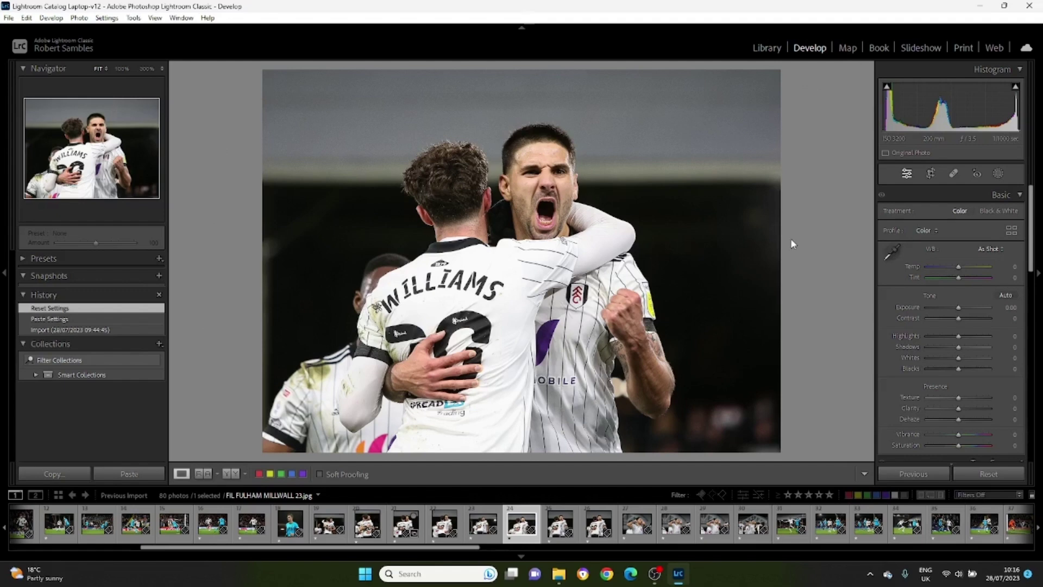
pyautogui.press('r')
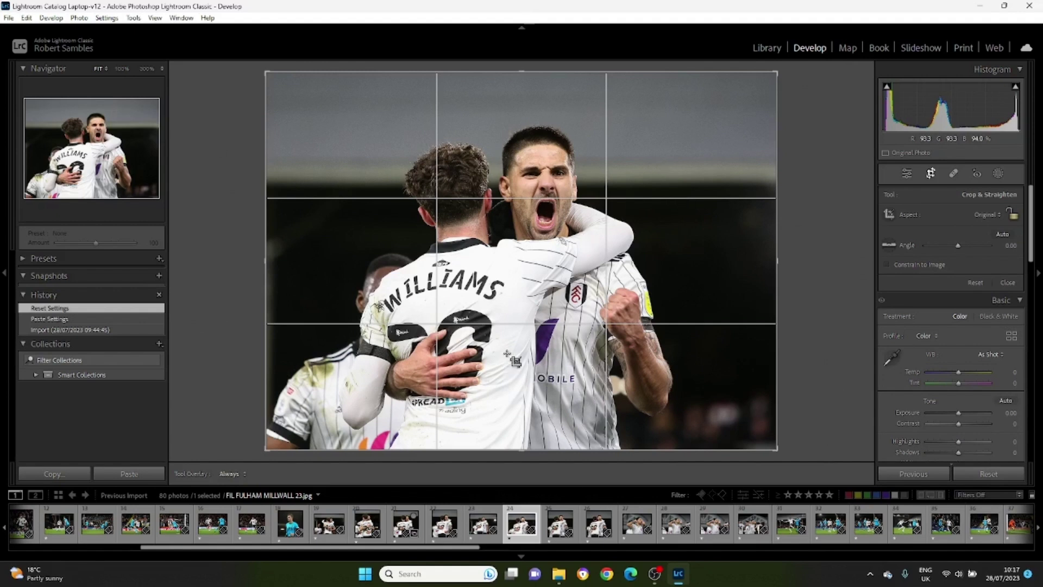
pyautogui.press('Return')
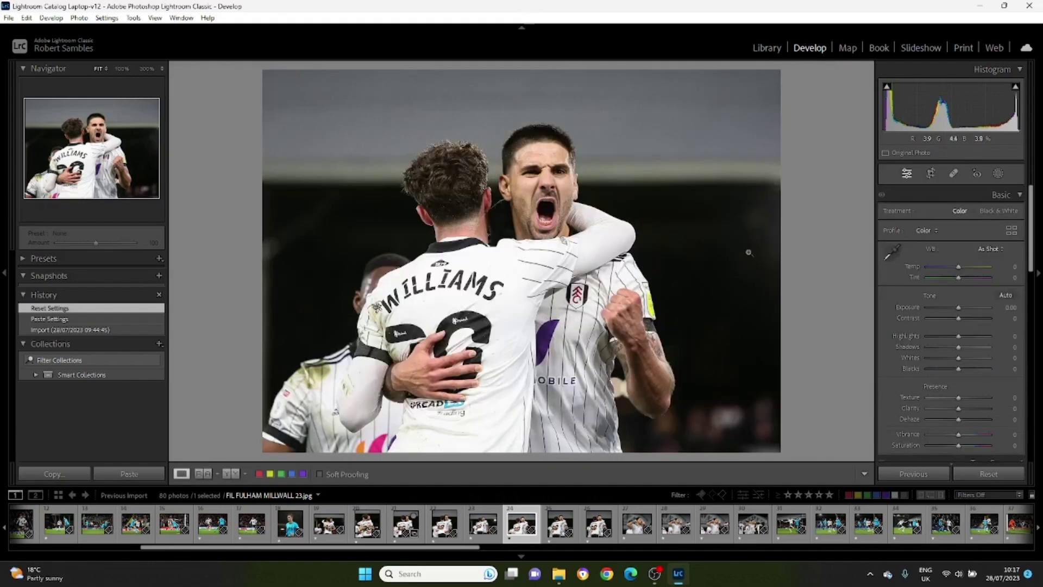
pyautogui.click(931, 174)
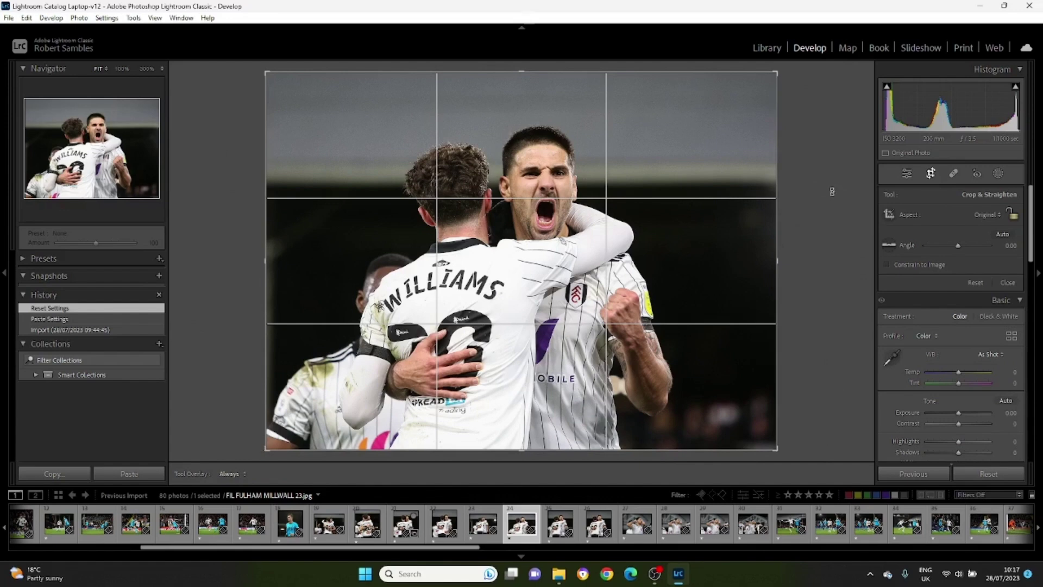
pyautogui.press('r')
# Crop FIL FULHAM MILLWALL 23.jpg slightly tighter by trimming the photo's left, right and bottom edges, and compare it with the full frame.
pyautogui.press('r')
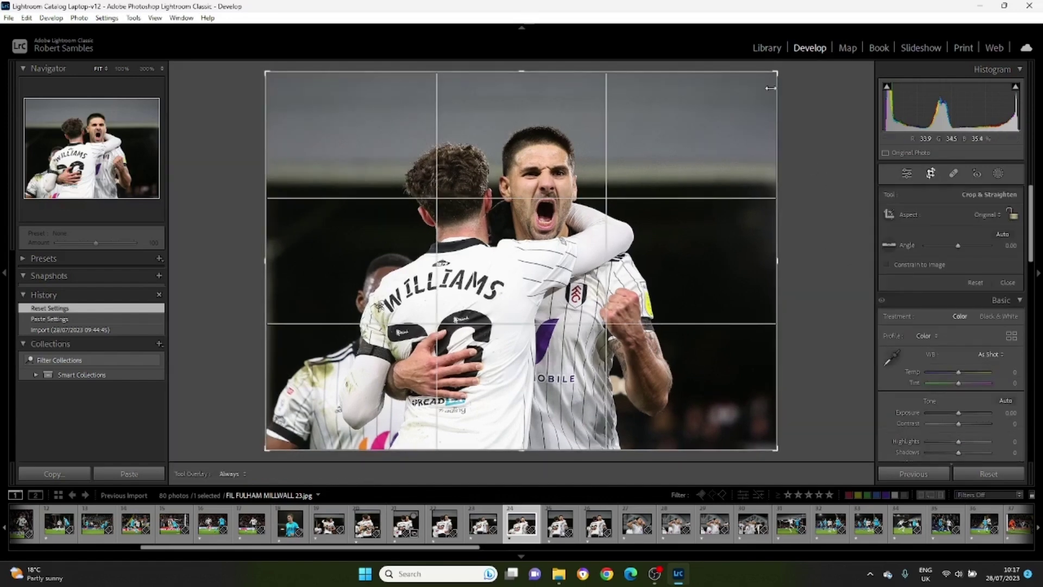
pyautogui.moveTo(777, 450); pyautogui.dragTo(768, 442)
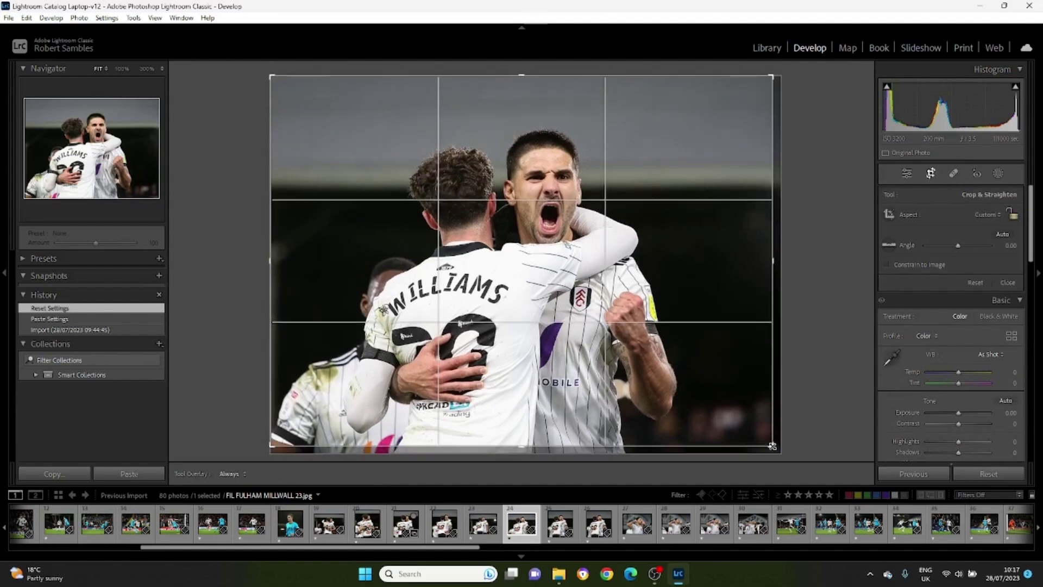
pyautogui.moveTo(273, 446); pyautogui.dragTo(284, 441)
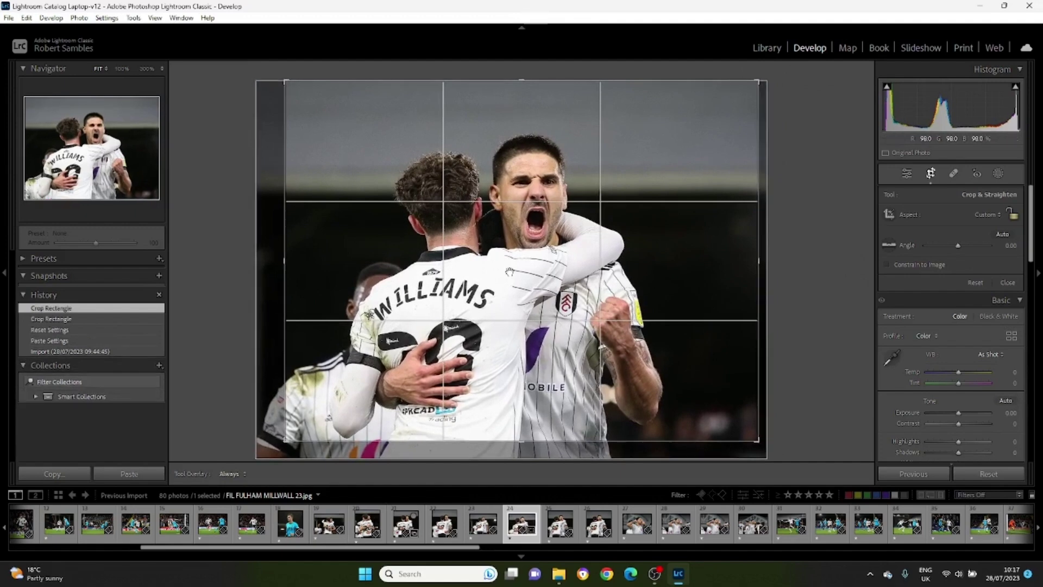
pyautogui.doubleClick(508, 272)
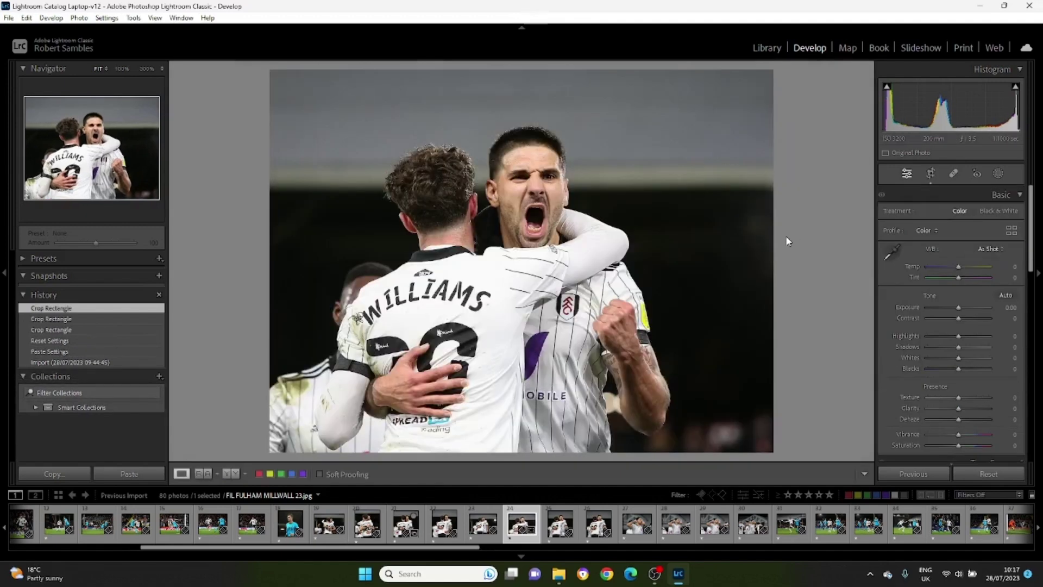
pyautogui.press('r')
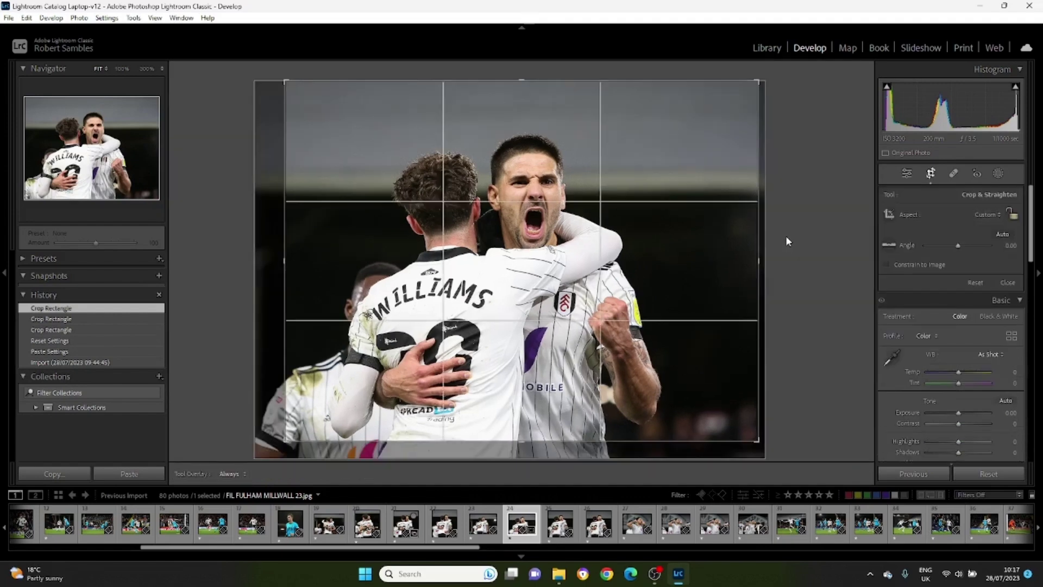
pyautogui.press('r')
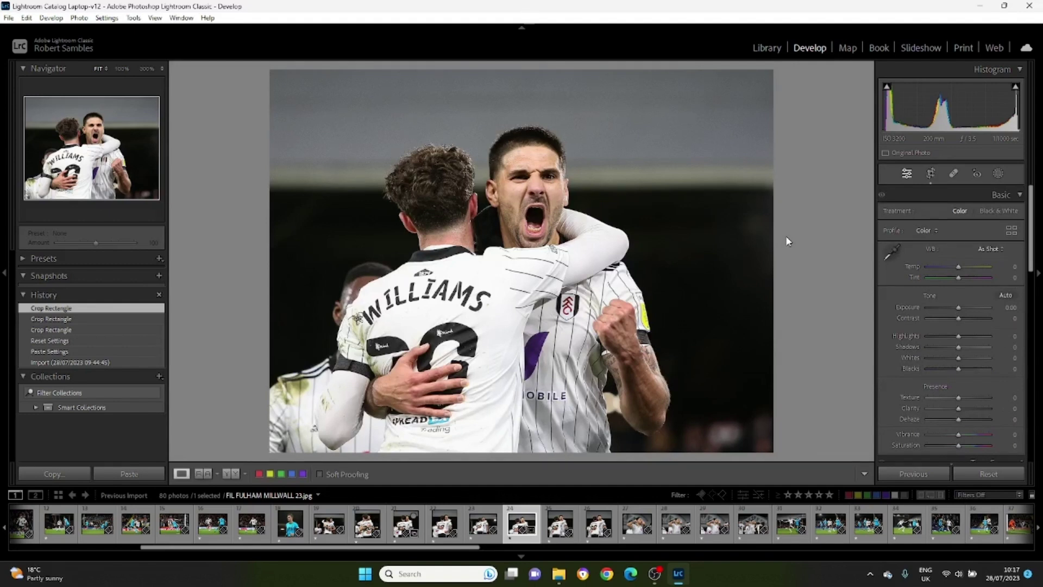
# Apply an exaggerated edit to the photo: Temp -28, Contrast +33, Highlights +100, Clarity +84 and Vibrance +100.
pyautogui.press('\\')
pyautogui.moveTo(959, 267); pyautogui.dragTo(948, 267)
pyautogui.moveTo(958, 319); pyautogui.dragTo(989, 335)
pyautogui.moveTo(958, 408); pyautogui.dragTo(997, 429)
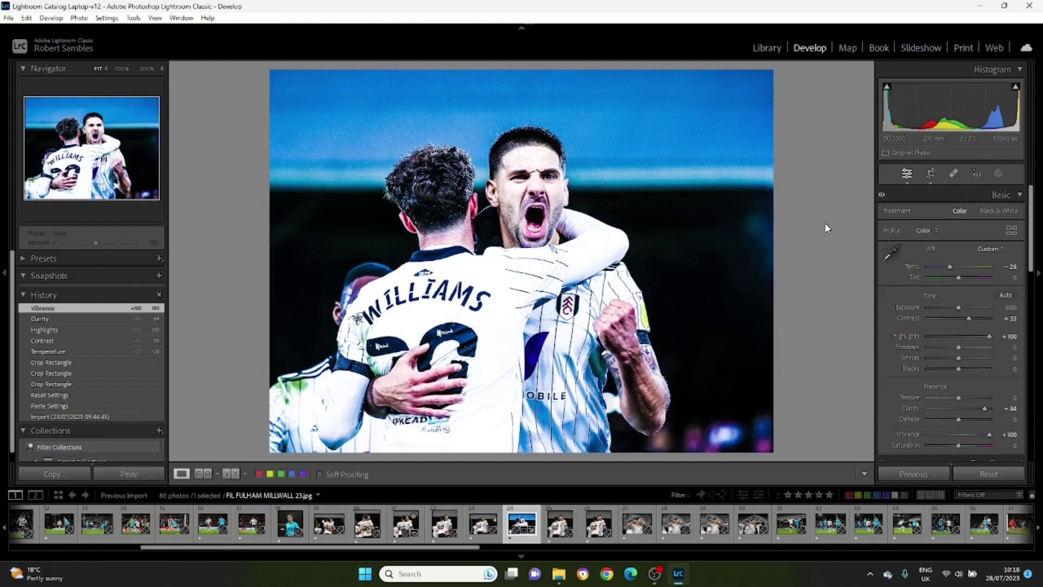
# Alternate between the before and after versions of the exaggerated edit, and reset all of the photo's develop settings.
pyautogui.press('\\')
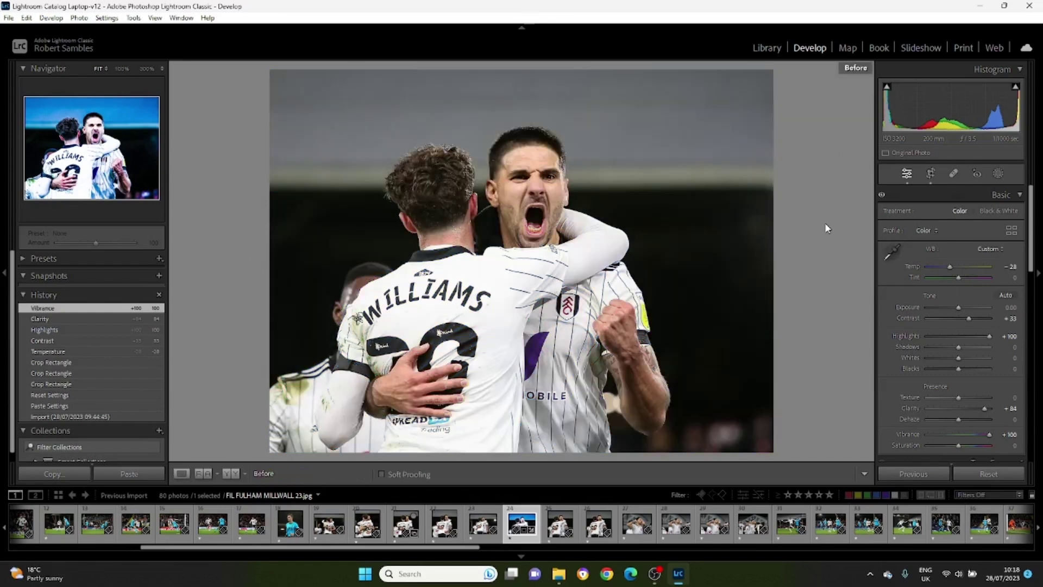
pyautogui.press('\\')
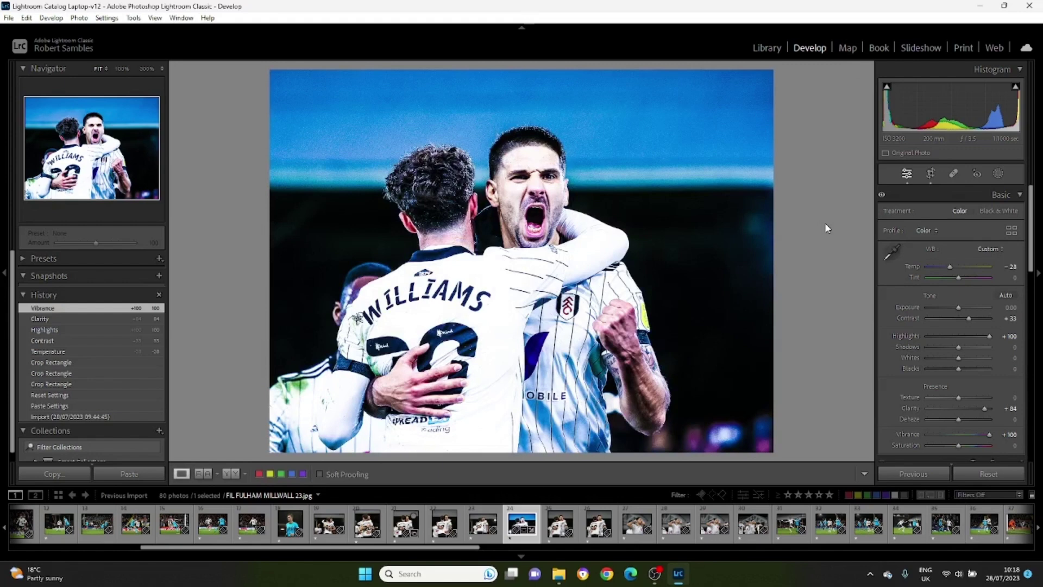
pyautogui.press('\\')
pyautogui.press('\\')
pyautogui.press('\\')
pyautogui.press('\\')
pyautogui.press('\\')
pyautogui.press('\\')
pyautogui.click(986, 474)
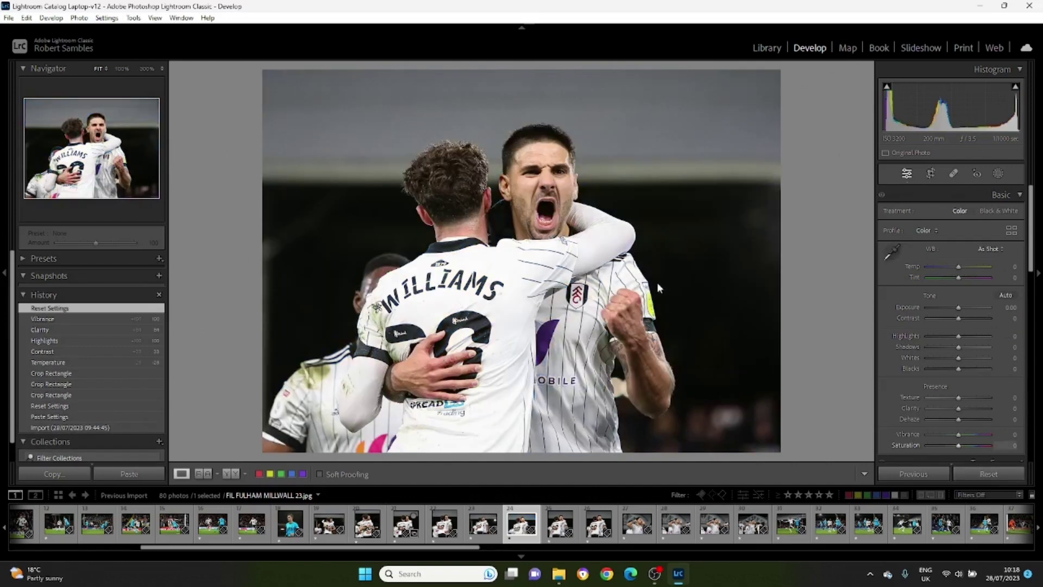
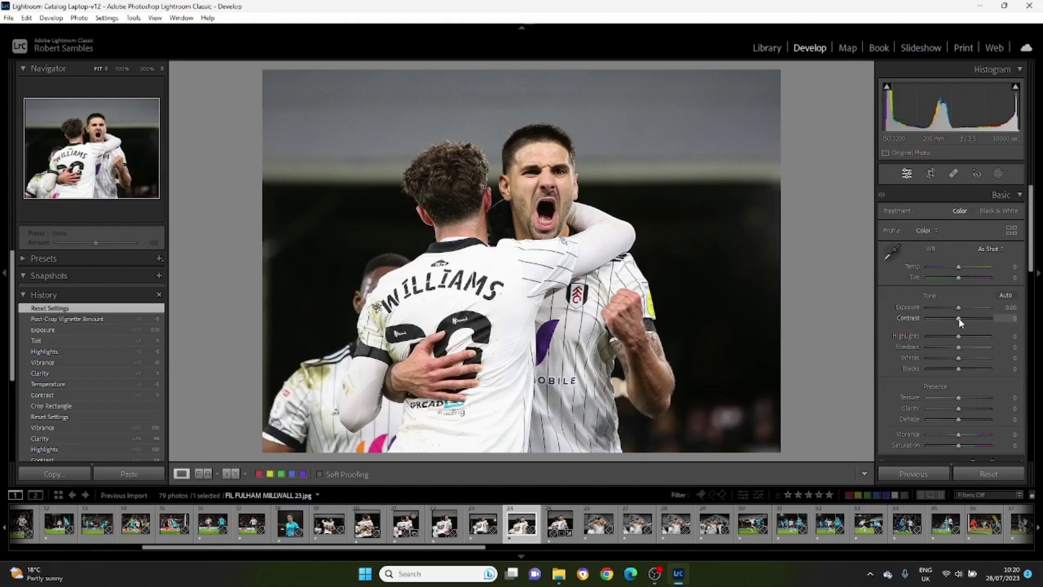
# Set Contrast +5, Highlights -5, Vibrance +10, Temp -5, Tint +5 and Exposure +0.10 on FIL FULHAM MILLWALL 23.jpg.
pyautogui.moveTo(958, 323); pyautogui.dragTo(957, 337)
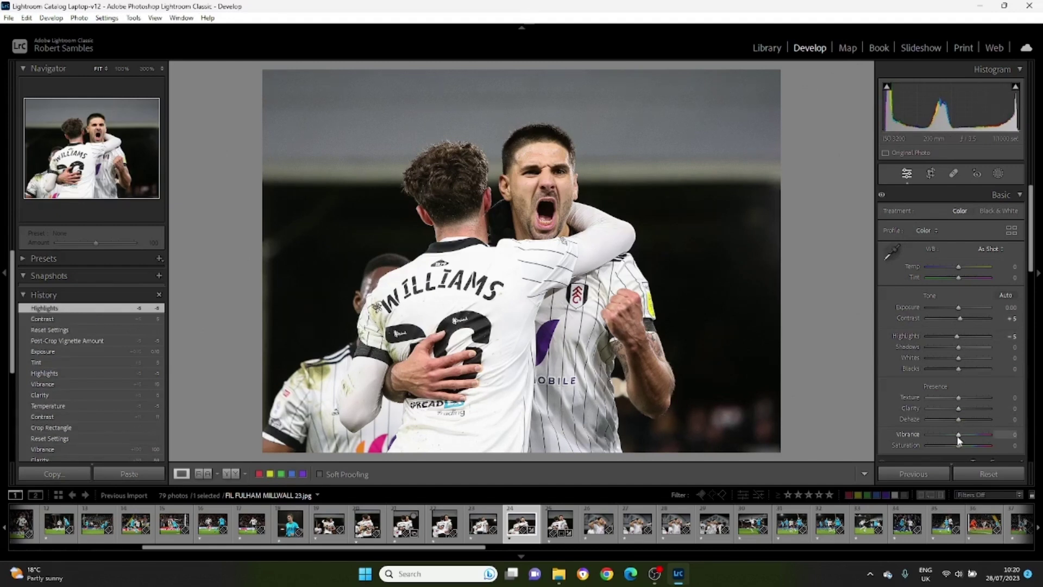
pyautogui.moveTo(958, 436); pyautogui.dragTo(960, 435)
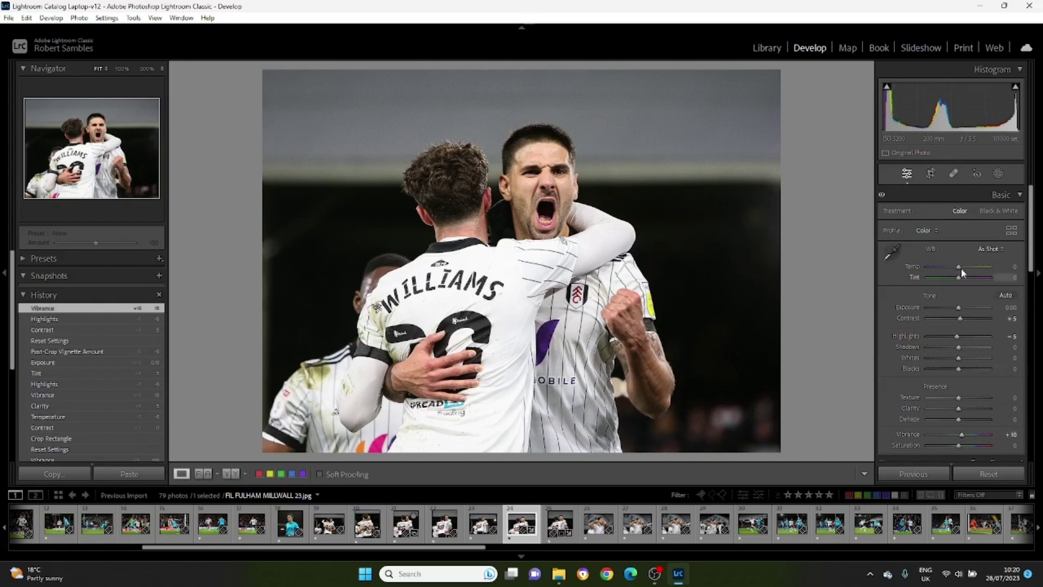
pyautogui.moveTo(959, 271); pyautogui.dragTo(960, 281)
pyautogui.click(960, 307)
# Add a slight dark post-crop vignette to the photo with an Amount of -5, and return to the Basic adjustments.
pyautogui.scroll(-5, 972, 368)
pyautogui.scroll(-6, 972, 363)
pyautogui.moveTo(959, 339); pyautogui.dragTo(957, 338)
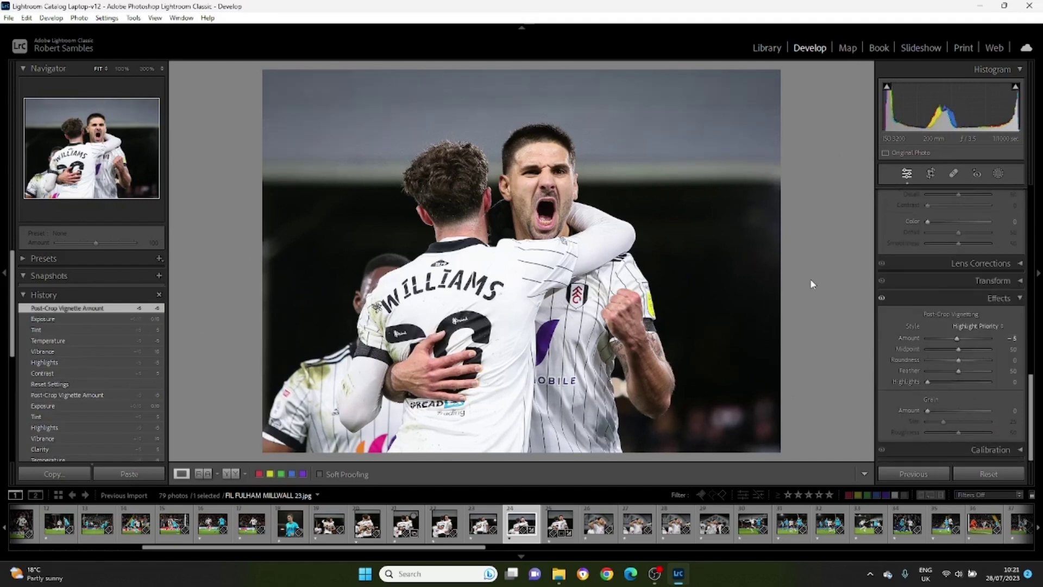
pyautogui.scroll(10, 978, 287)
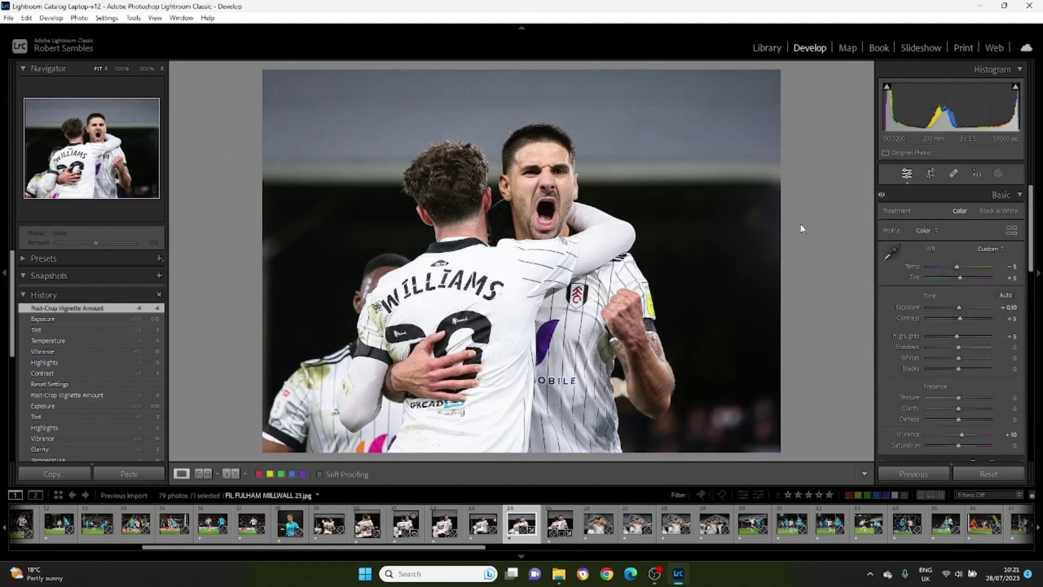
# Compare FIL FULHAM MILLWALL 23.jpg with FIL FULHAM MILLWALL 17.jpg, and paste the edited photo's develop settings onto 17.jpg.
pyautogui.press('Right')
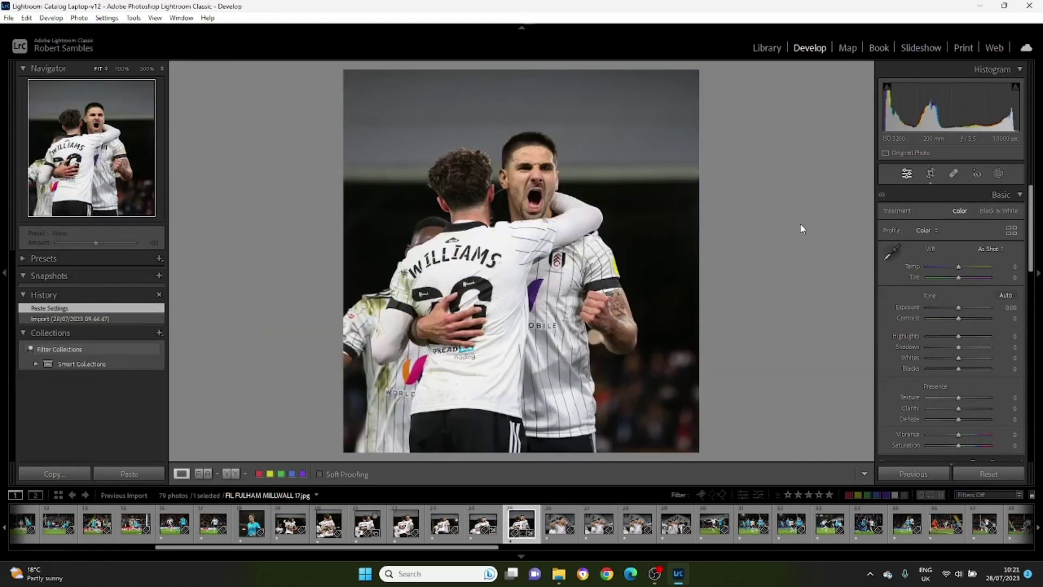
pyautogui.press('Left')
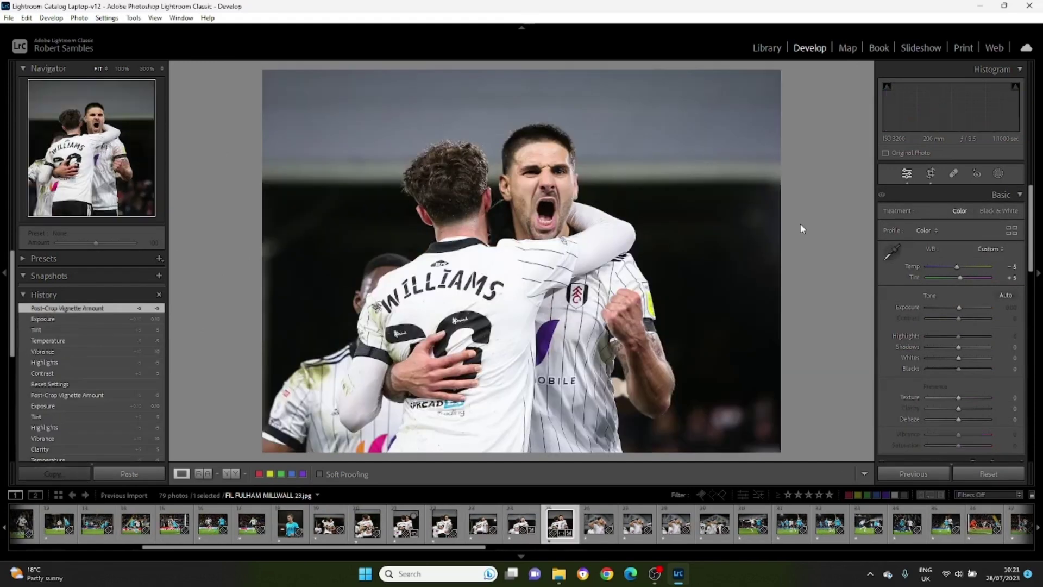
pyautogui.press('Right')
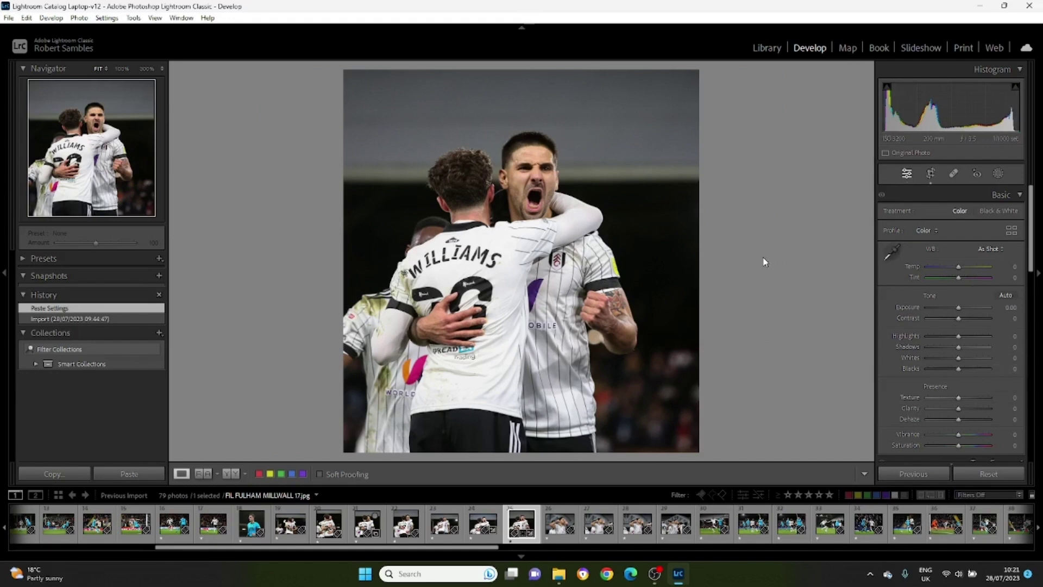
pyautogui.press('Left')
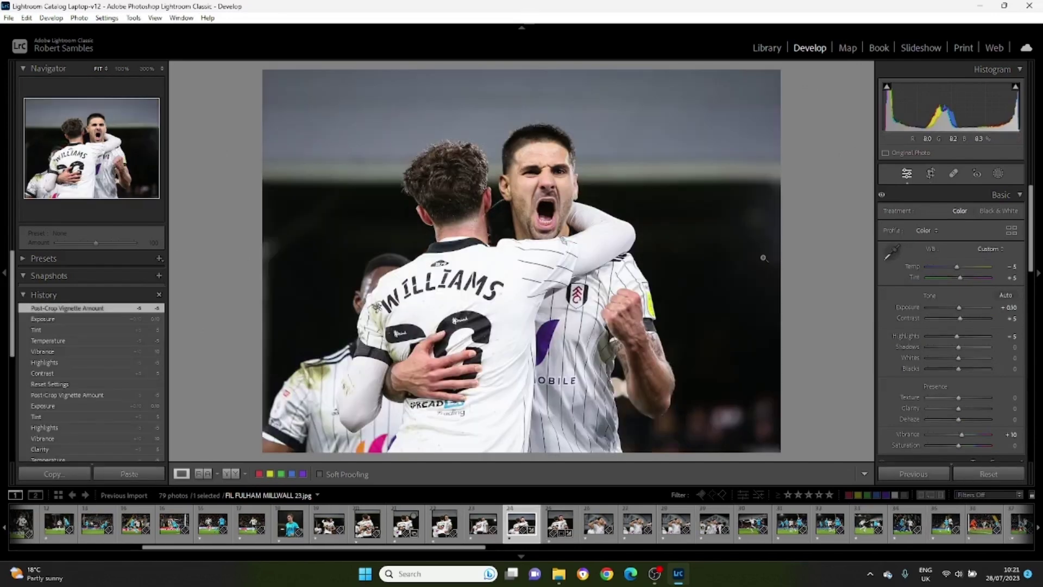
pyautogui.press('Right')
pyautogui.hotkey('ctrl', 'alt', 'v')
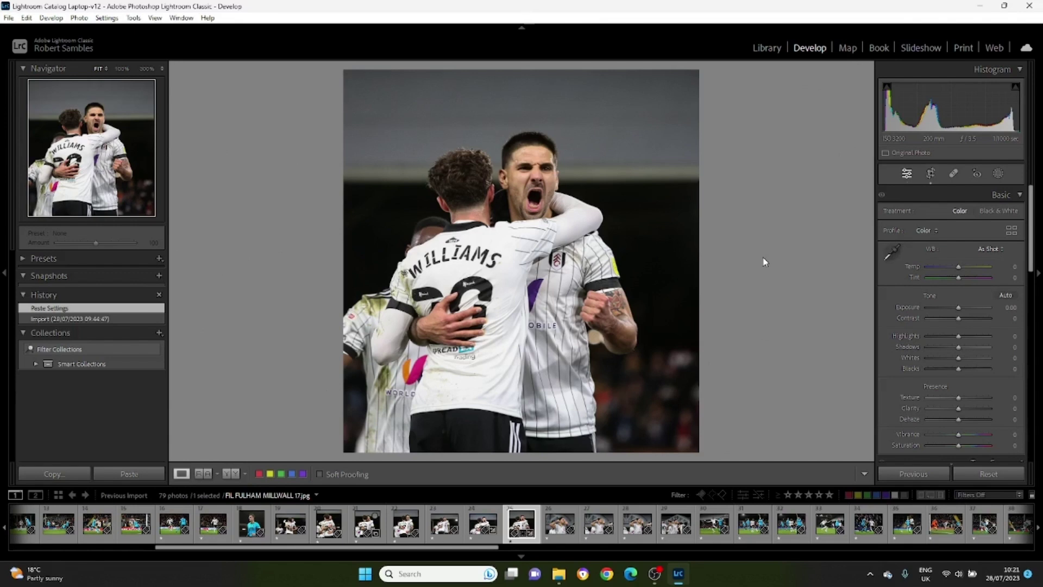
pyautogui.press('alt')
pyautogui.hotkey('ctrl', 'alt', 'v')
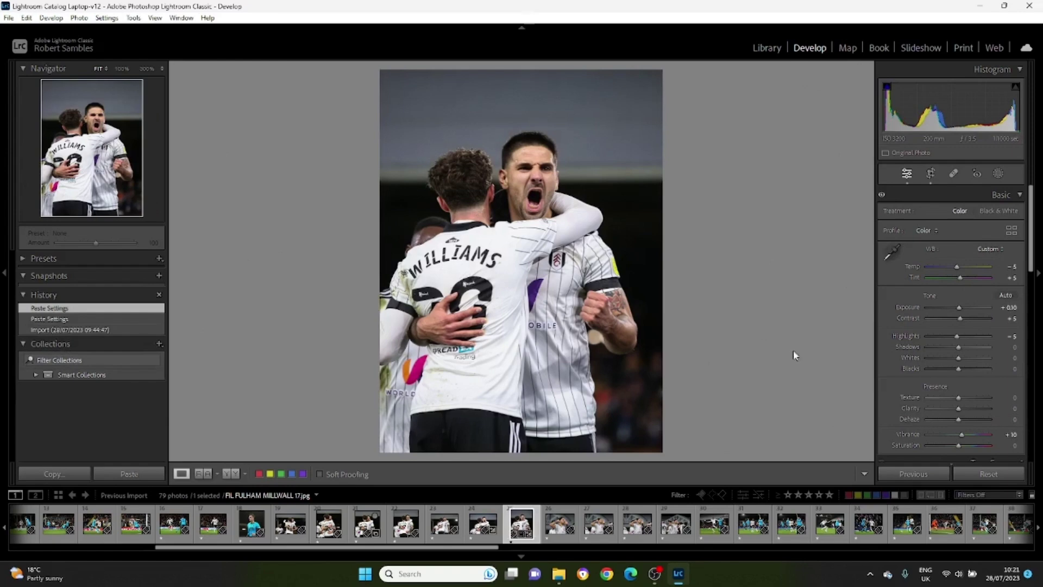
# Set Exposure to +0.20 and Shadows to +5 on FIL FULHAM MILLWALL 17.jpg, checking it against FIL FULHAM MILLWALL 23.jpg.
pyautogui.press('Right')
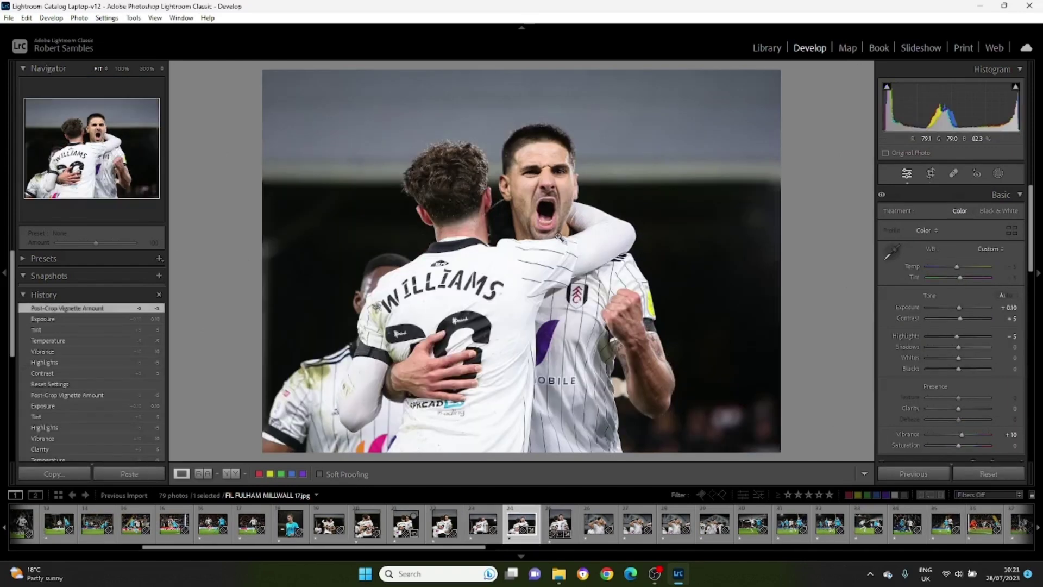
pyautogui.press('Left')
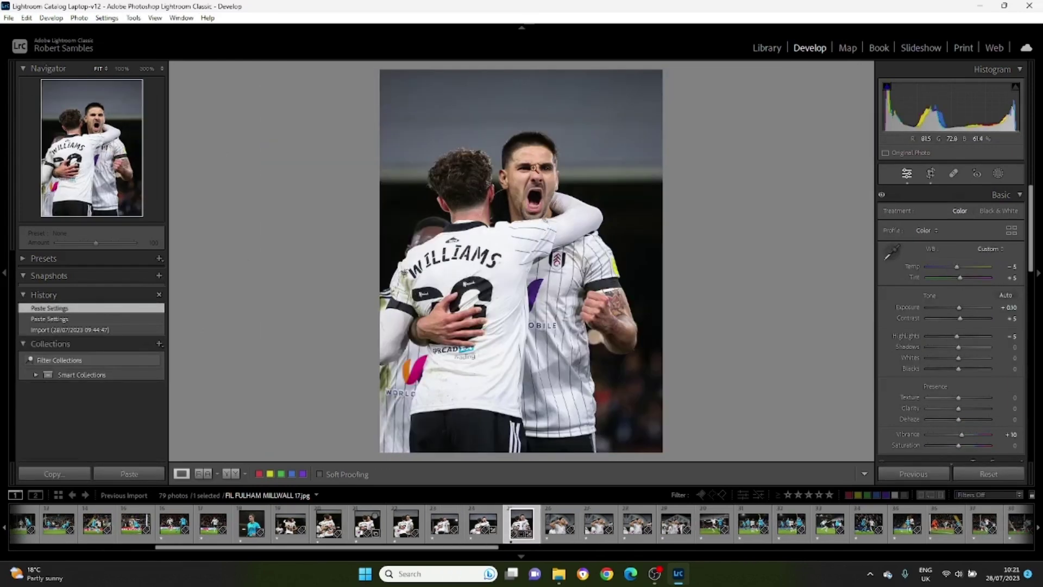
pyautogui.click(960, 308)
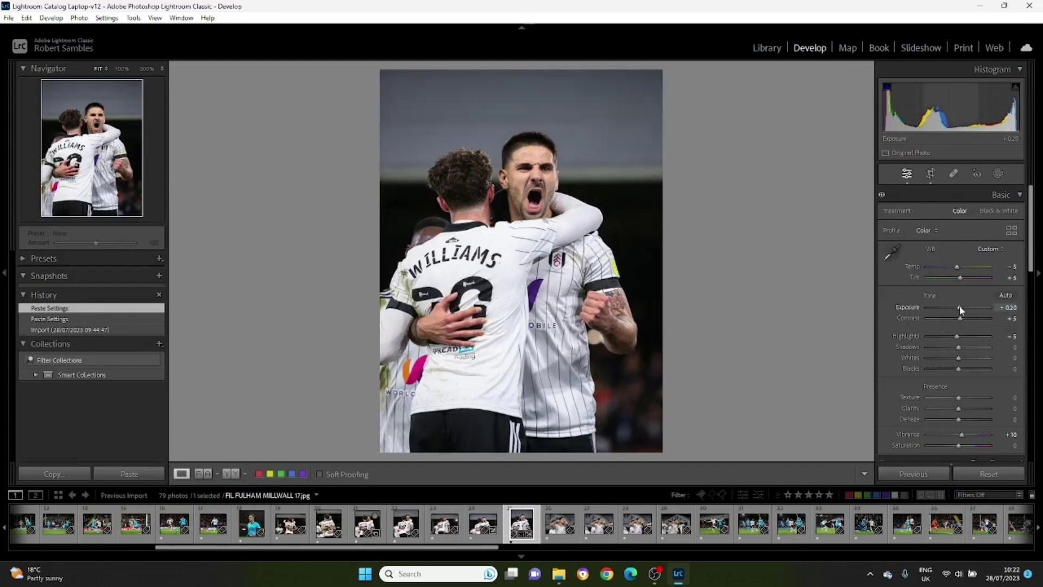
pyautogui.click(960, 348)
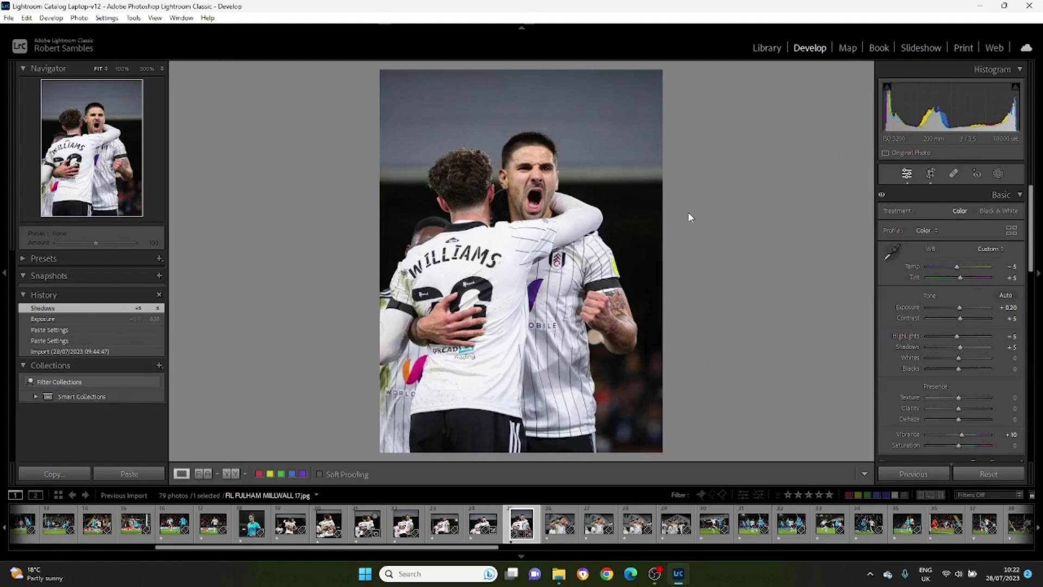
pyautogui.click(449, 518)
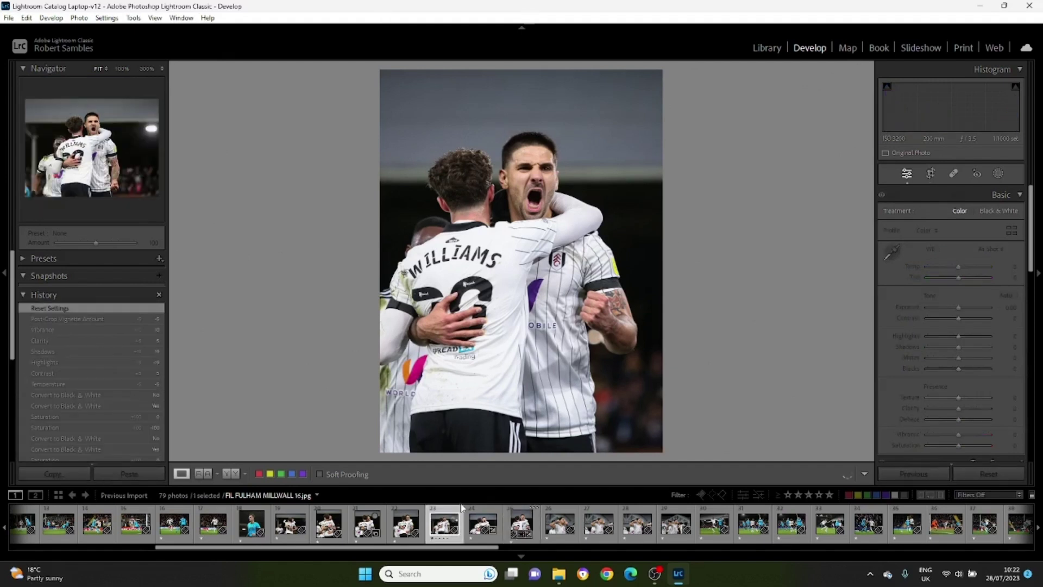
pyautogui.press('Right')
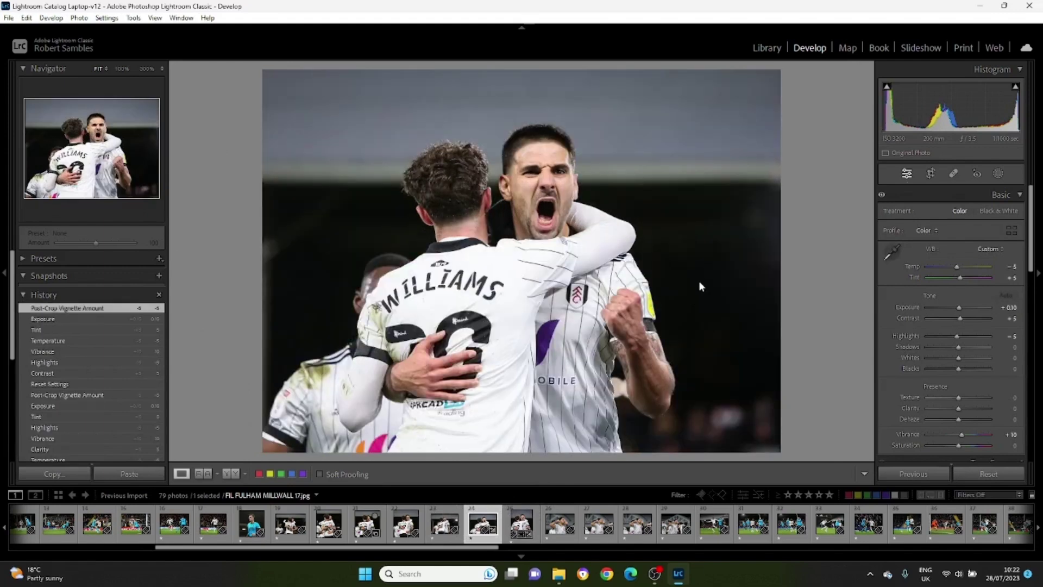